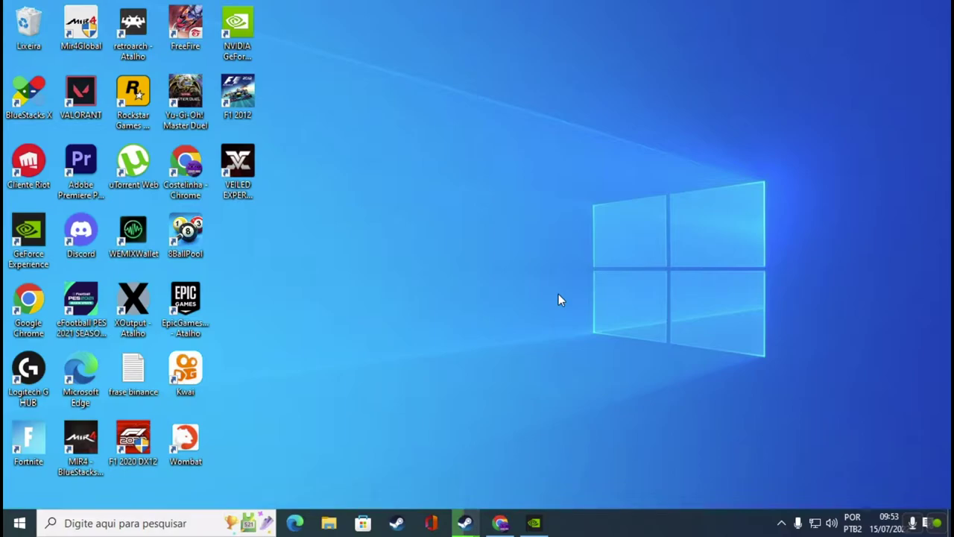
- Switch to Chrome and read through the viewer comments on the "Efootball 2022 PC FRACO - Configurando" video
{"action": "left_click", "coordinate": [499, 523]}
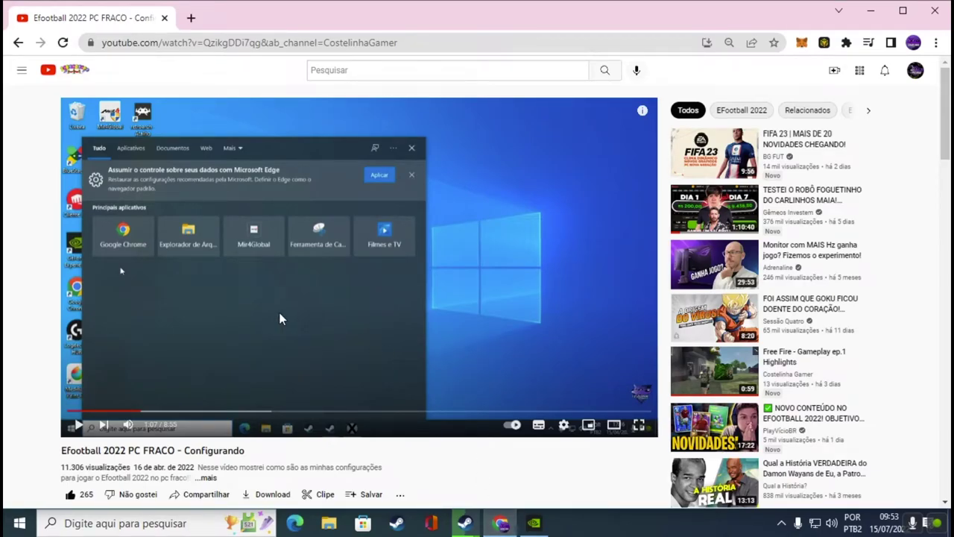
{"action": "scroll", "coordinate": [279, 319], "scroll_direction": "down", "scroll_amount": 4}
{"action": "scroll", "coordinate": [280, 319], "scroll_direction": "down", "scroll_amount": 10}
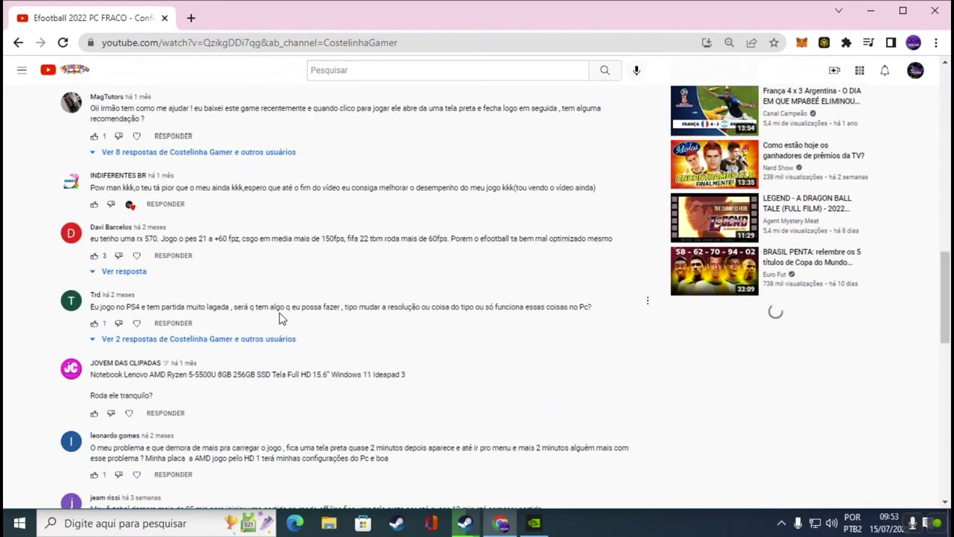
{"action": "scroll", "coordinate": [280, 319], "scroll_direction": "down", "scroll_amount": 10}
{"action": "scroll", "coordinate": [279, 319], "scroll_direction": "down", "scroll_amount": 10}
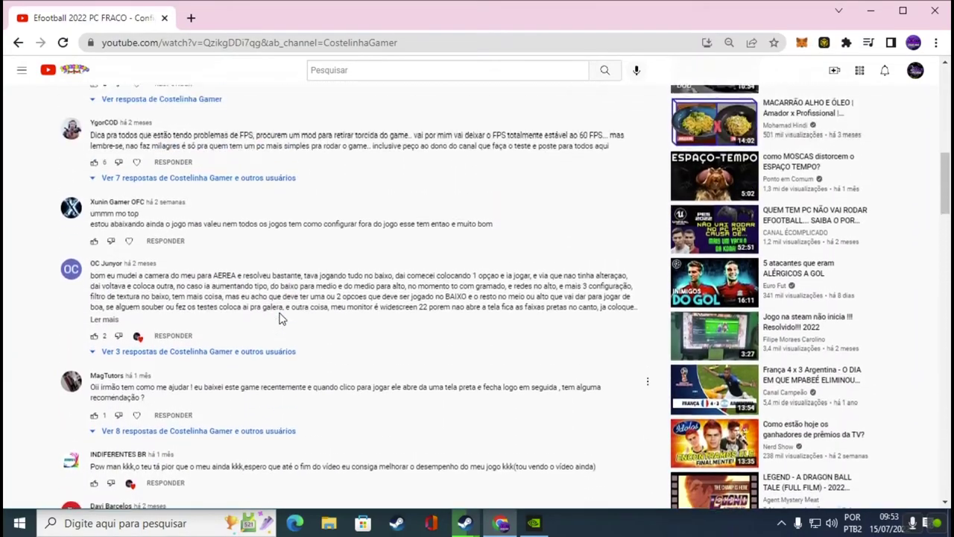
{"action": "scroll", "coordinate": [279, 319], "scroll_direction": "up", "scroll_amount": 3}
{"action": "scroll", "coordinate": [280, 319], "scroll_direction": "down", "scroll_amount": 6}
{"action": "scroll", "coordinate": [279, 319], "scroll_direction": "down", "scroll_amount": 10}
{"action": "scroll", "coordinate": [279, 319], "scroll_direction": "down", "scroll_amount": 4}
{"action": "scroll", "coordinate": [279, 319], "scroll_direction": "down", "scroll_amount": 5}
{"action": "scroll", "coordinate": [280, 319], "scroll_direction": "down", "scroll_amount": 8}
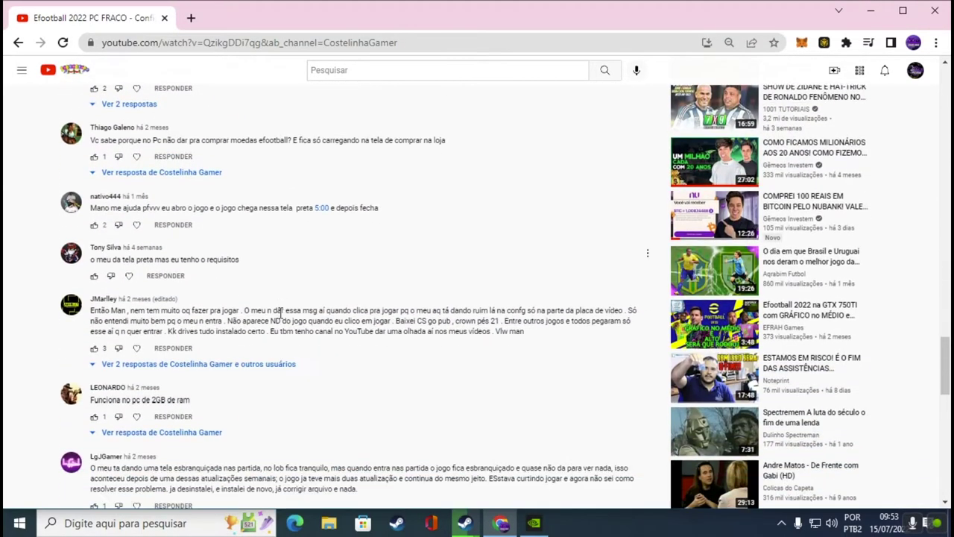
{"action": "scroll", "coordinate": [279, 319], "scroll_direction": "down", "scroll_amount": 10}
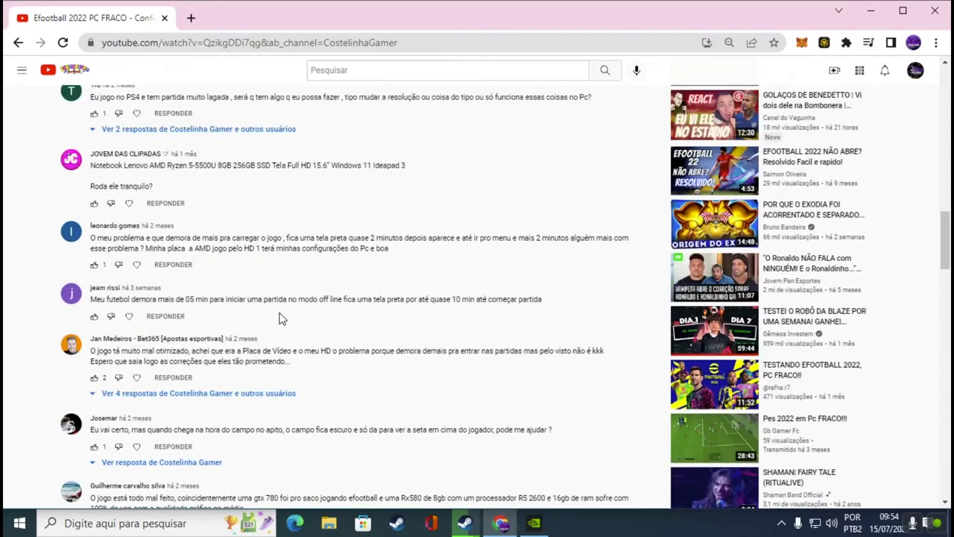
- Examine the video's title, view count and first comments about performance problems, and minimise the browser
{"action": "scroll", "coordinate": [280, 319], "scroll_direction": "up", "scroll_amount": 6}
{"action": "scroll", "coordinate": [279, 319], "scroll_direction": "up", "scroll_amount": 5}
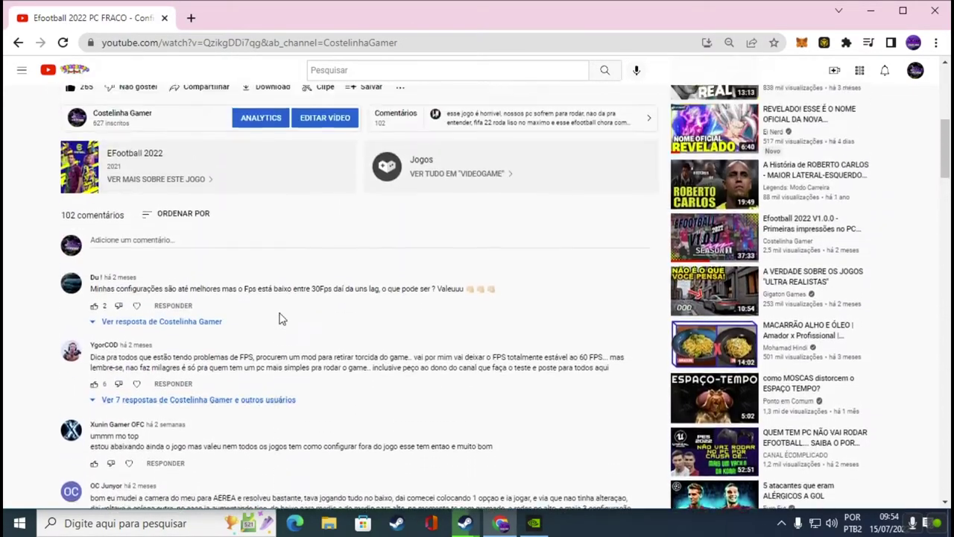
{"action": "scroll", "coordinate": [280, 319], "scroll_direction": "down", "scroll_amount": 3}
{"action": "scroll", "coordinate": [280, 319], "scroll_direction": "up", "scroll_amount": 3}
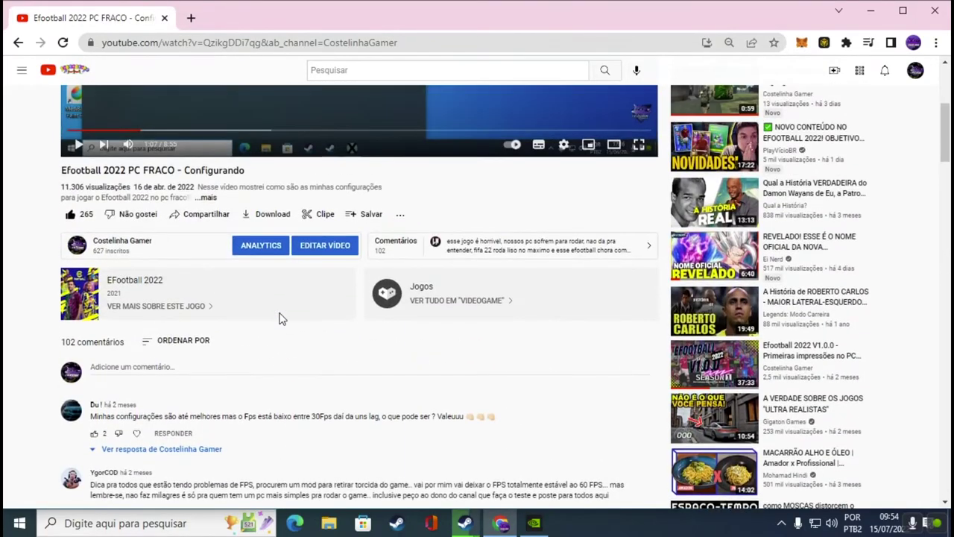
{"action": "scroll", "coordinate": [281, 320], "scroll_direction": "down", "scroll_amount": 1}
{"action": "scroll", "coordinate": [281, 319], "scroll_direction": "down", "scroll_amount": 3}
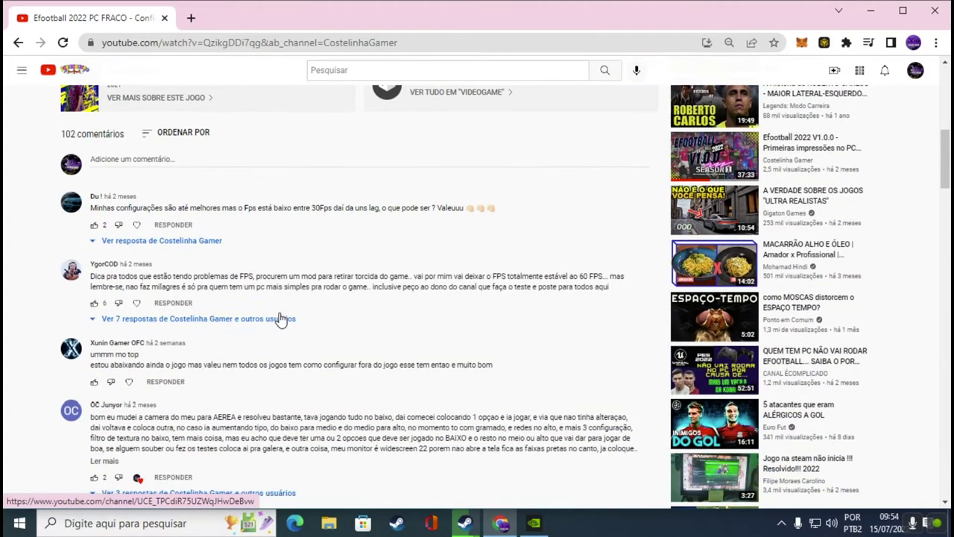
{"action": "scroll", "coordinate": [280, 319], "scroll_direction": "up", "scroll_amount": 1}
{"action": "scroll", "coordinate": [280, 319], "scroll_direction": "up", "scroll_amount": 3}
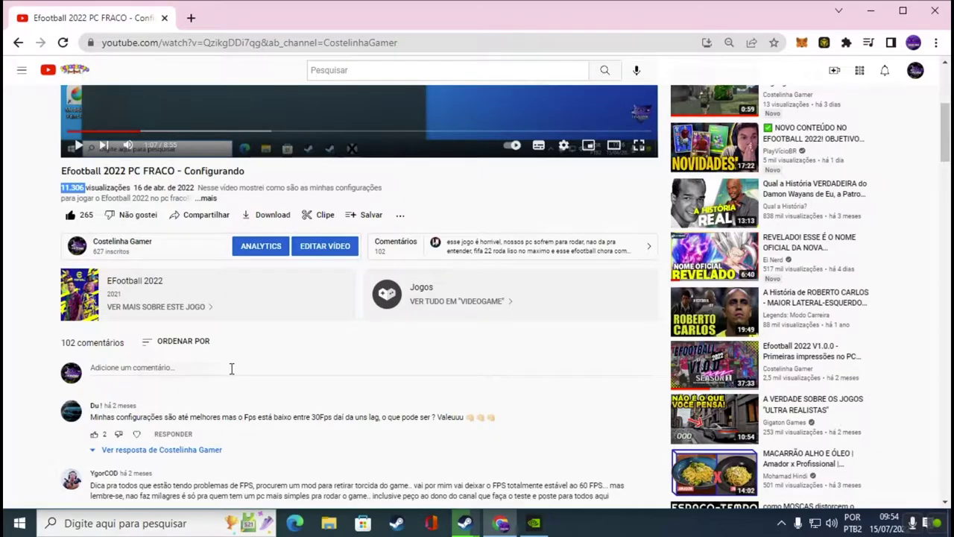
{"action": "scroll", "coordinate": [231, 368], "scroll_direction": "down", "scroll_amount": 15}
{"action": "scroll", "coordinate": [231, 373], "scroll_direction": "down", "scroll_amount": 15}
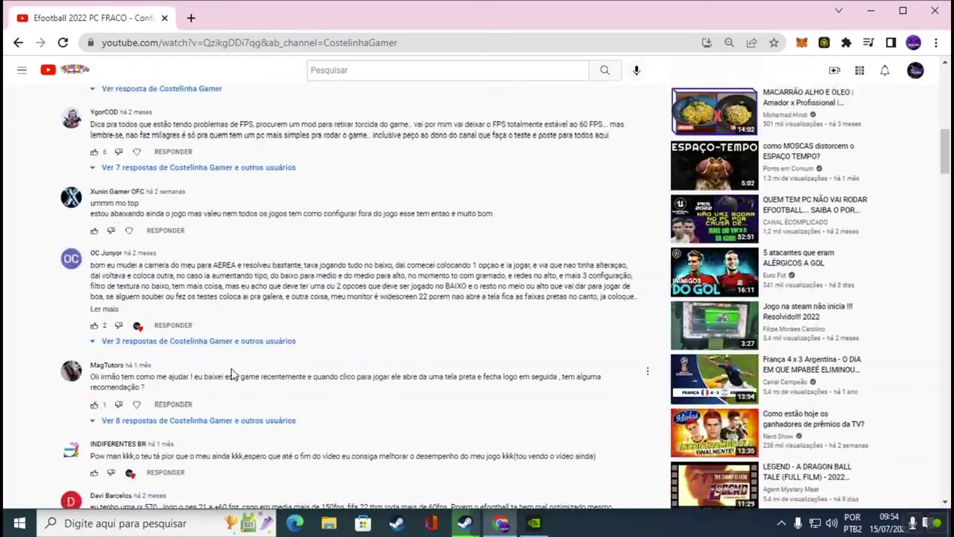
{"action": "scroll", "coordinate": [231, 372], "scroll_direction": "up", "scroll_amount": 20}
{"action": "scroll", "coordinate": [149, 365], "scroll_direction": "down", "scroll_amount": 2}
{"action": "scroll", "coordinate": [215, 392], "scroll_direction": "up", "scroll_amount": 2}
{"action": "scroll", "coordinate": [206, 404], "scroll_direction": "down", "scroll_amount": 5}
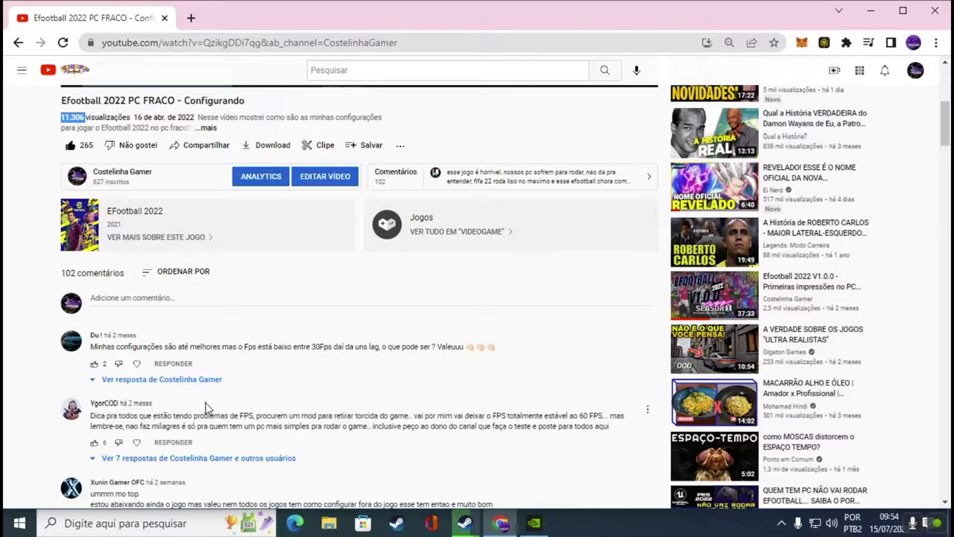
{"action": "scroll", "coordinate": [206, 408], "scroll_direction": "up", "scroll_amount": 3}
{"action": "scroll", "coordinate": [206, 407], "scroll_direction": "down", "scroll_amount": 3}
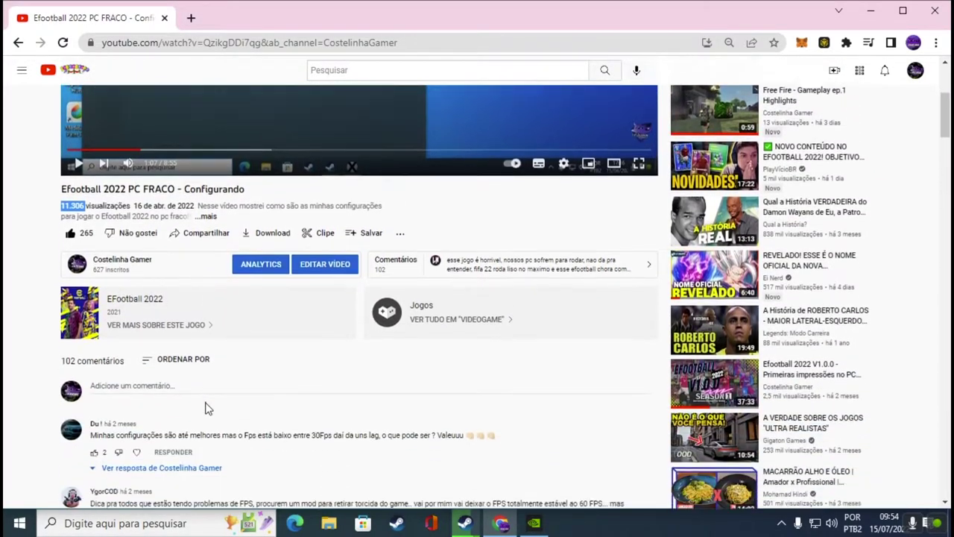
{"action": "scroll", "coordinate": [206, 408], "scroll_direction": "up", "scroll_amount": 2}
{"action": "scroll", "coordinate": [207, 408], "scroll_direction": "up", "scroll_amount": 3}
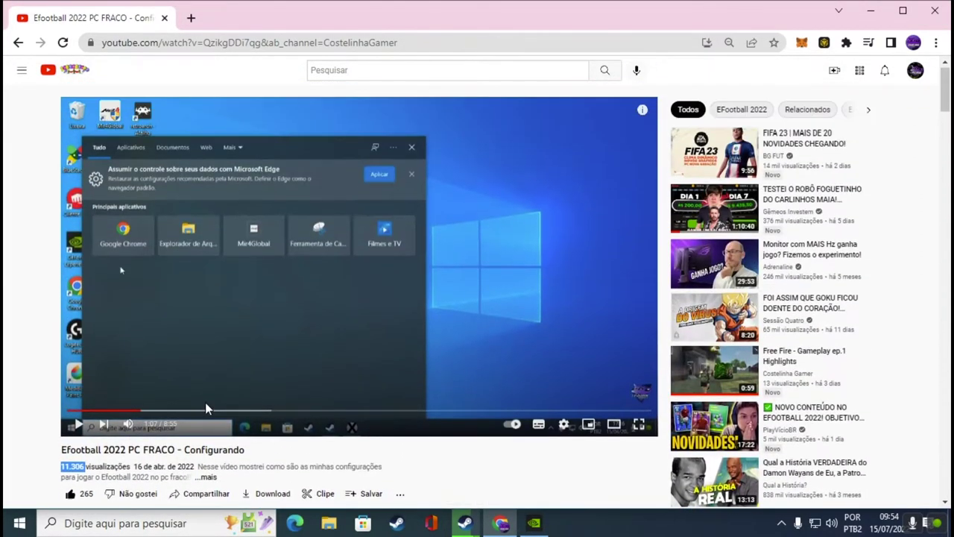
{"action": "scroll", "coordinate": [206, 407], "scroll_direction": "down", "scroll_amount": 7}
{"action": "scroll", "coordinate": [206, 407], "scroll_direction": "up", "scroll_amount": 2}
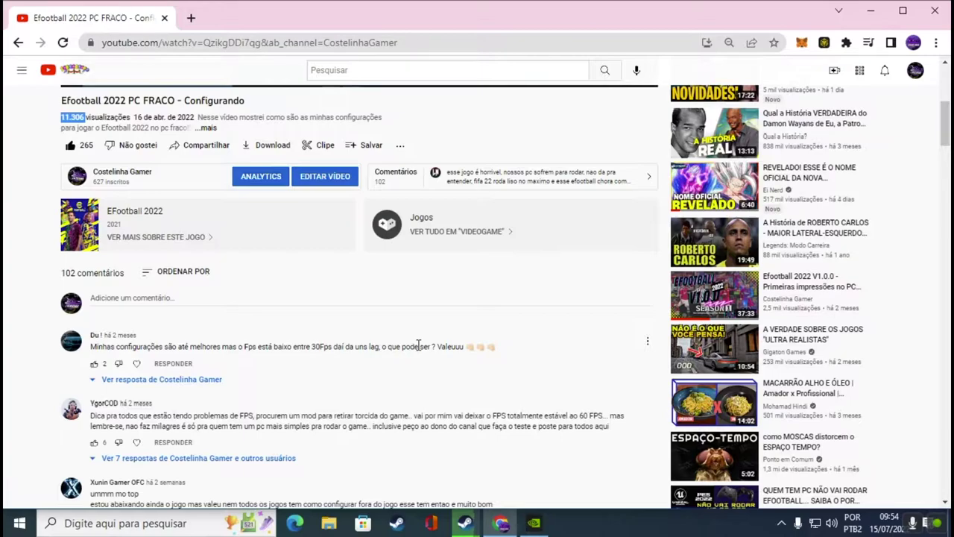
{"action": "scroll", "coordinate": [418, 344], "scroll_direction": "up", "scroll_amount": 4}
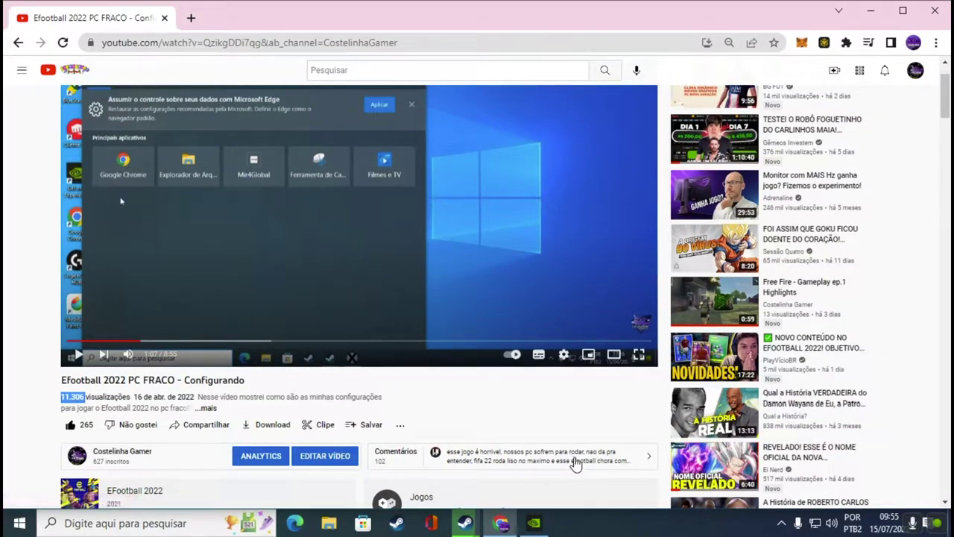
{"action": "scroll", "coordinate": [505, 472], "scroll_direction": "up", "scroll_amount": 1}
{"action": "scroll", "coordinate": [505, 472], "scroll_direction": "down", "scroll_amount": 4}
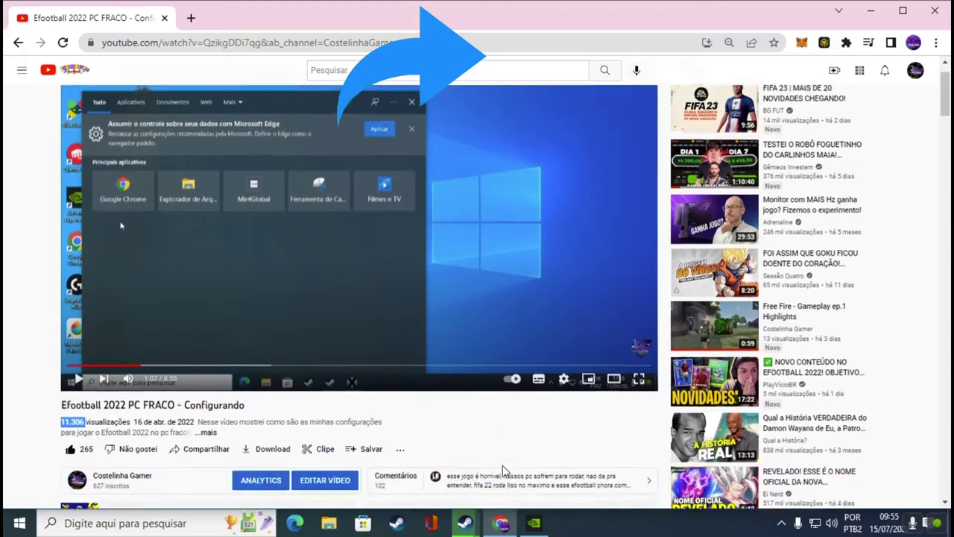
{"action": "scroll", "coordinate": [505, 471], "scroll_direction": "up", "scroll_amount": 3}
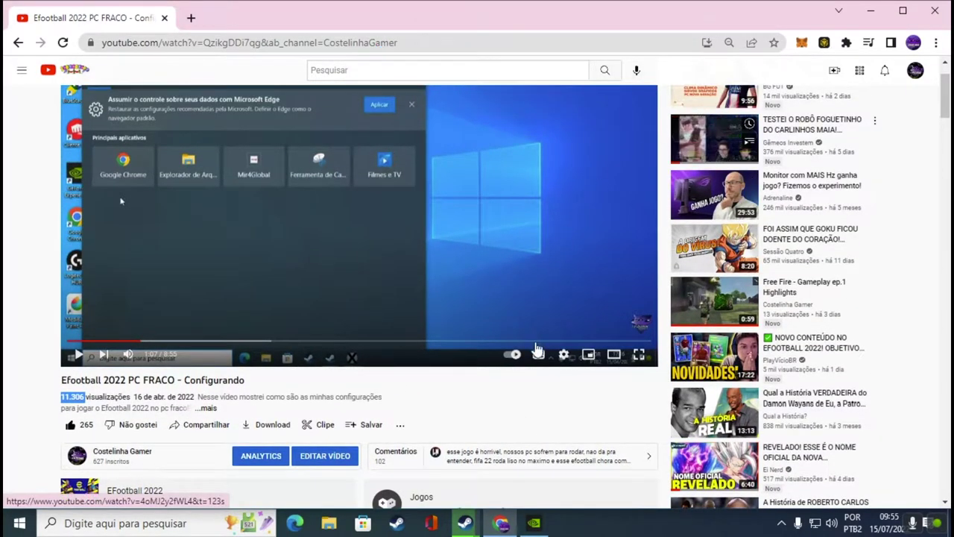
{"action": "scroll", "coordinate": [525, 376], "scroll_direction": "up", "scroll_amount": 1}
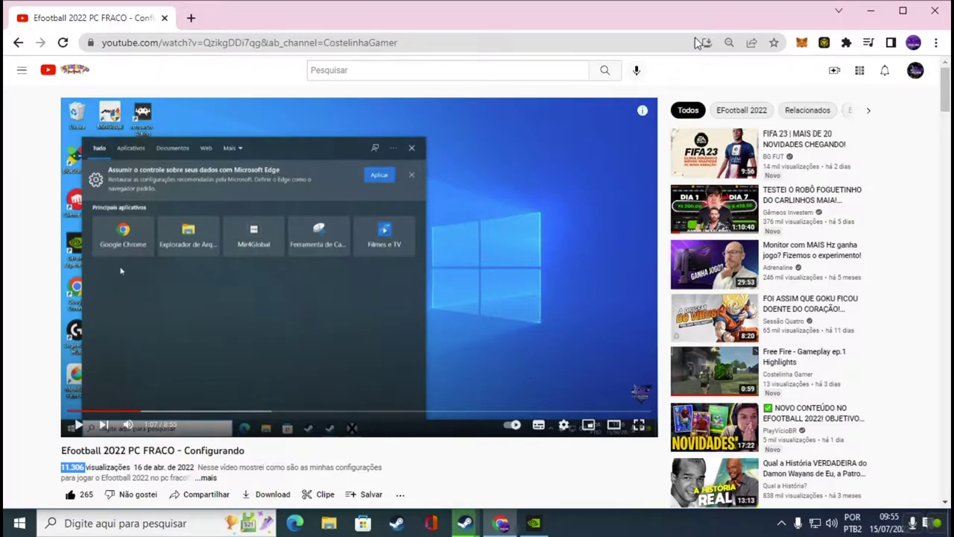
{"action": "left_click", "coordinate": [868, 10]}
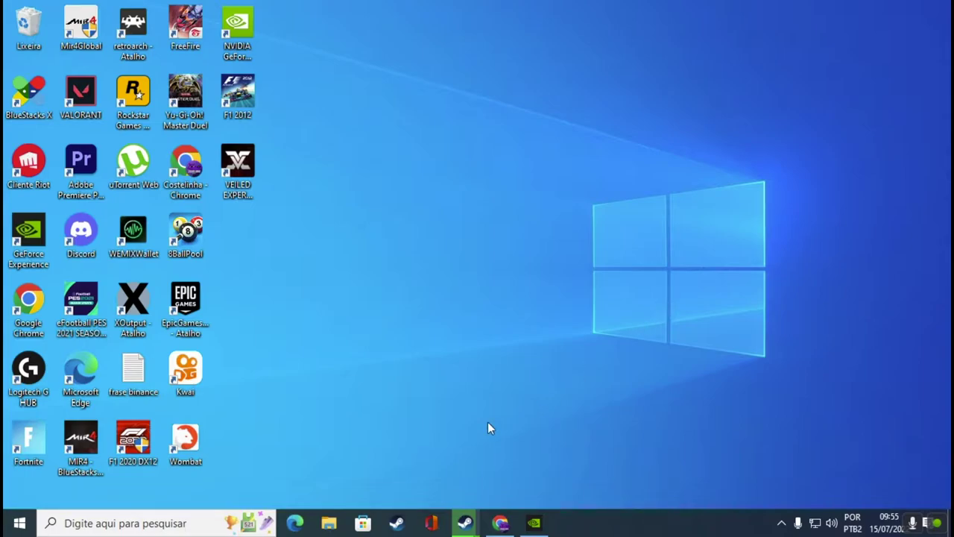
- Search Windows for "msconf" and open System Configuration (Configuração do Sistema)
{"action": "left_click", "coordinate": [149, 523]}
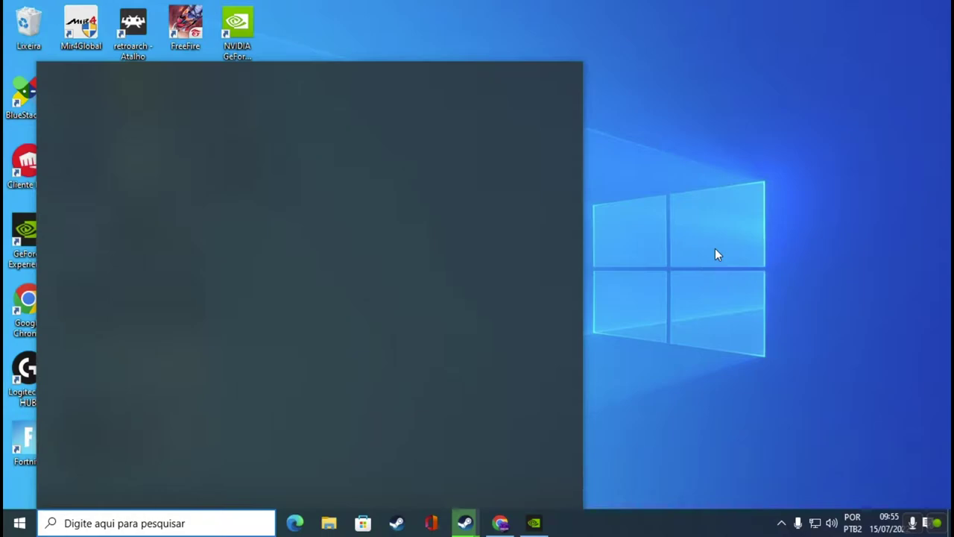
{"action": "type", "text": "msconf"}
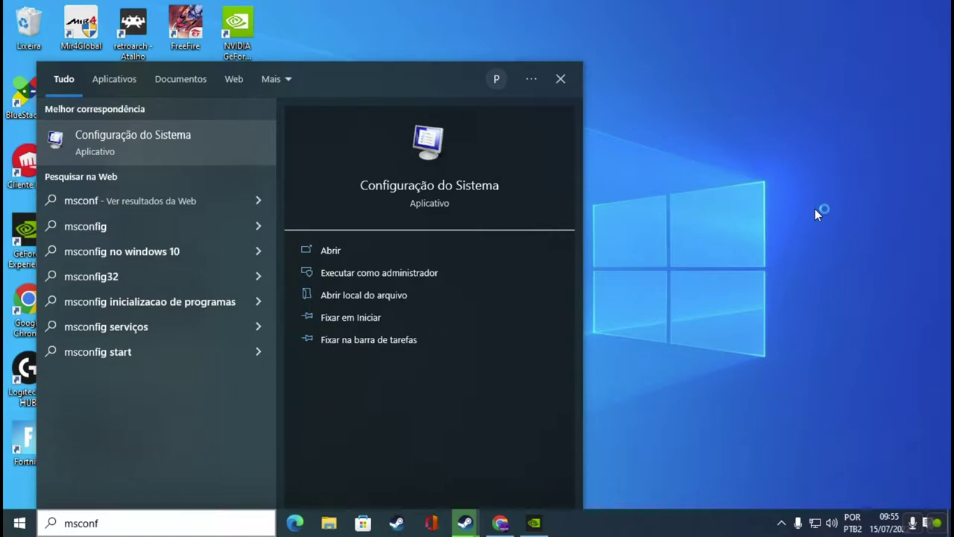
{"action": "key", "text": "Return"}
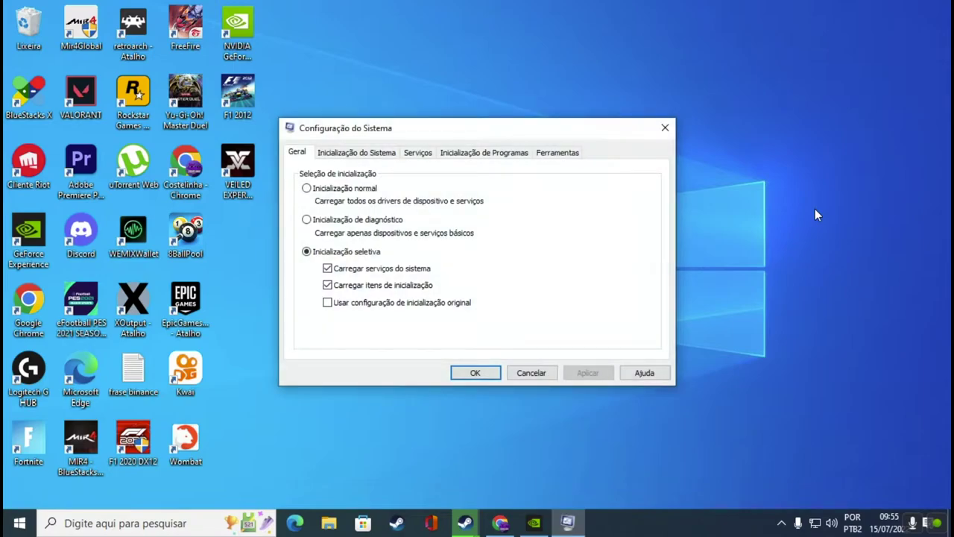
- Check the number-of-processors choices in the advanced boot options, and close System Configuration without changing anything
{"action": "left_click", "coordinate": [369, 153]}
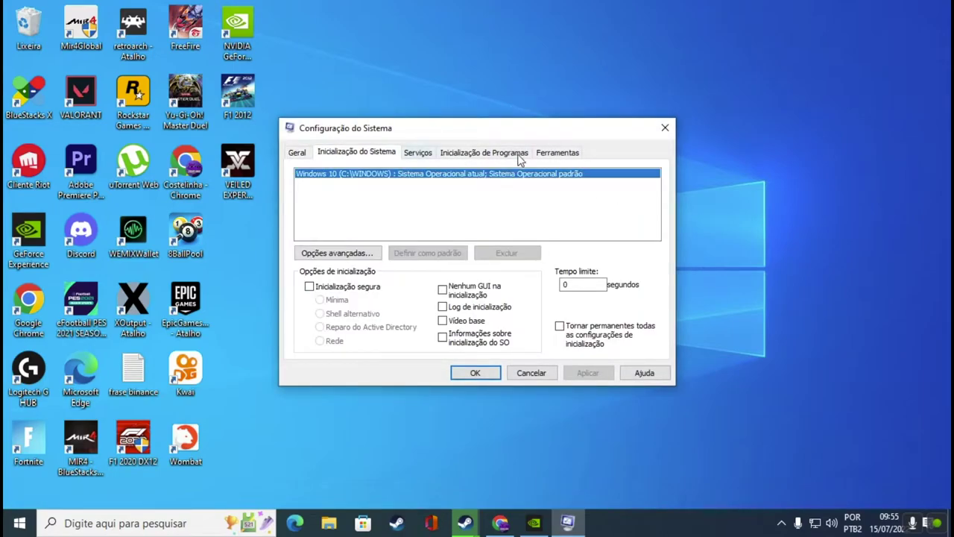
{"action": "left_click", "coordinate": [333, 253]}
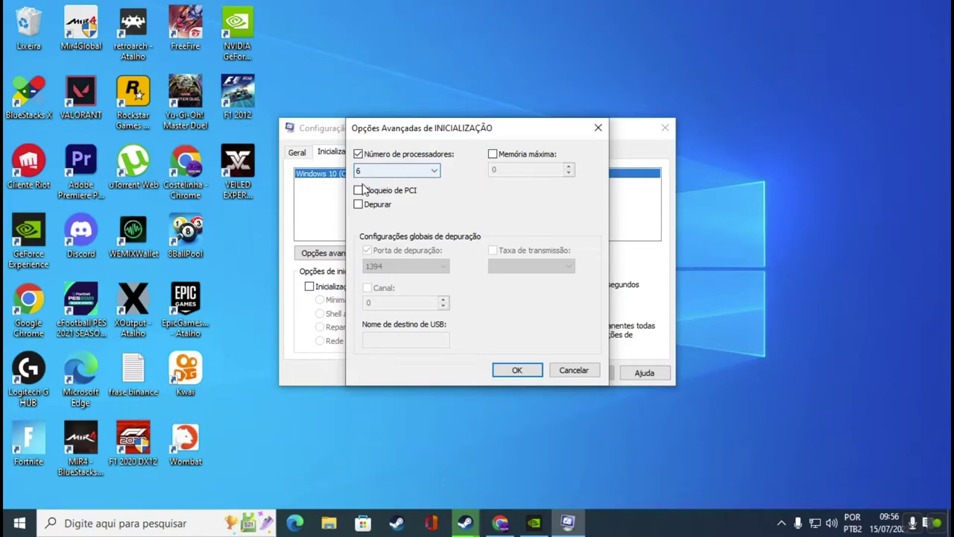
{"action": "left_click", "coordinate": [421, 175]}
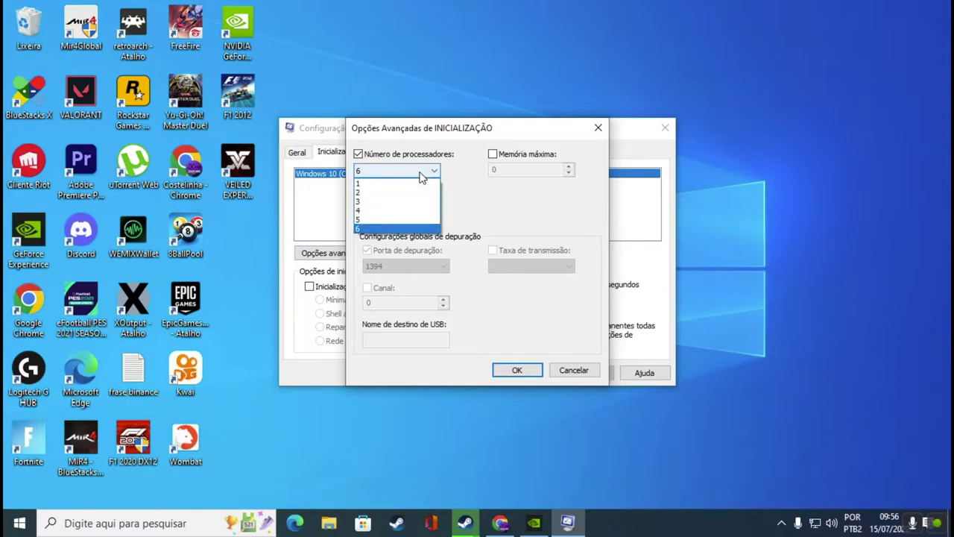
{"action": "left_click", "coordinate": [421, 175]}
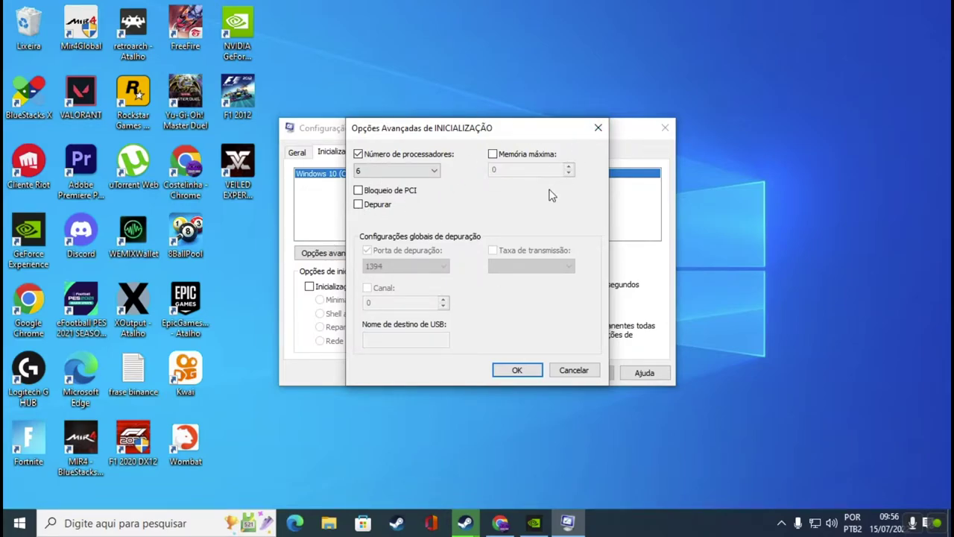
{"action": "left_click", "coordinate": [598, 128]}
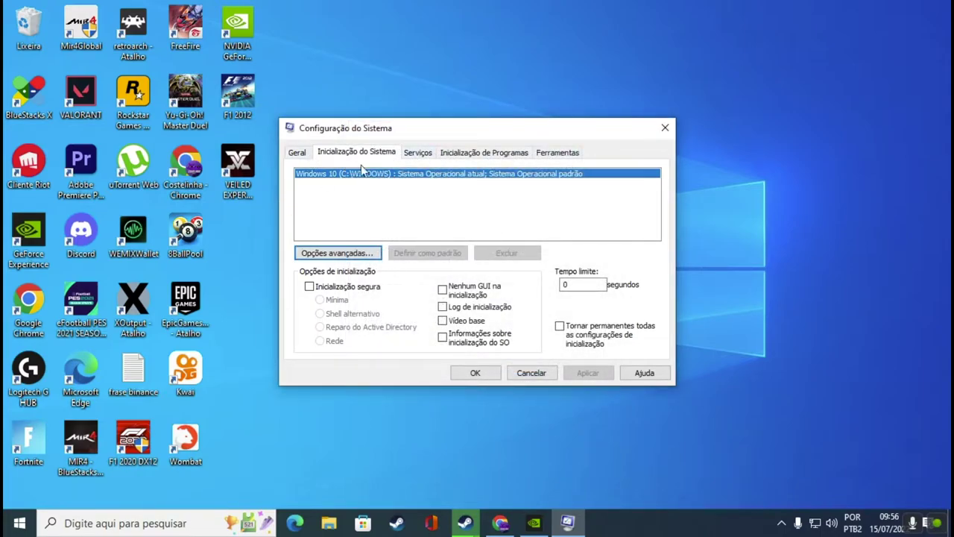
{"action": "left_click", "coordinate": [664, 127]}
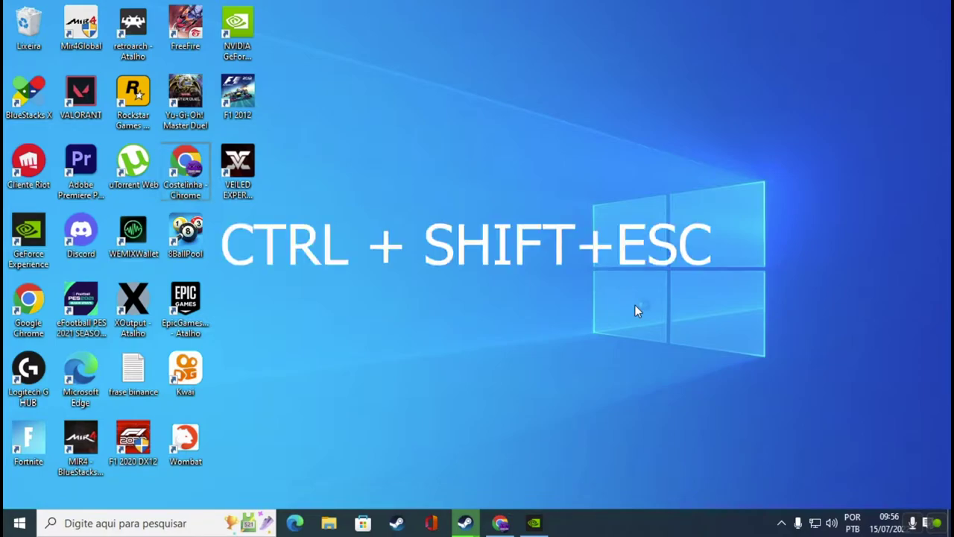
- Open Task Manager and end the Gaming Services background process
{"action": "key", "text": "ctrl+shift+Escape"}
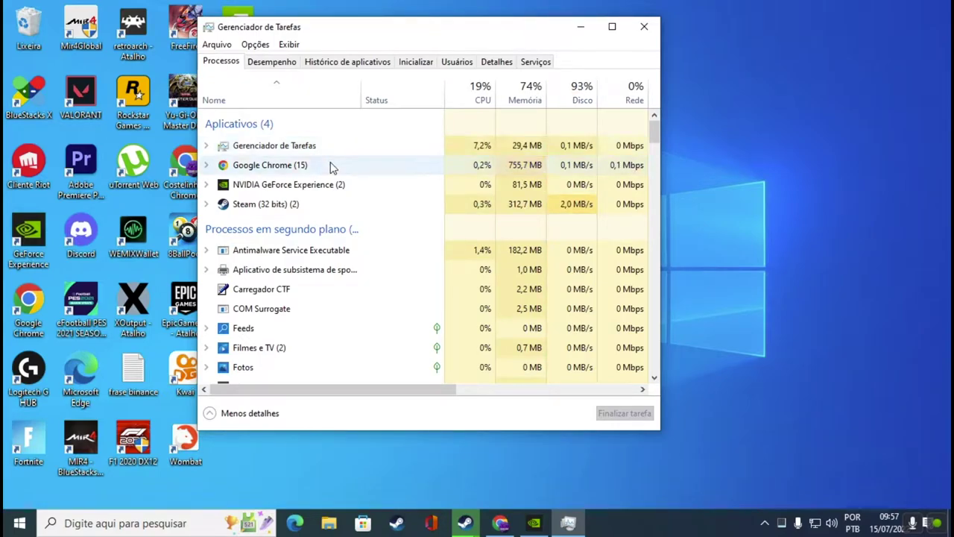
{"action": "scroll", "coordinate": [472, 303], "scroll_direction": "down", "scroll_amount": 3}
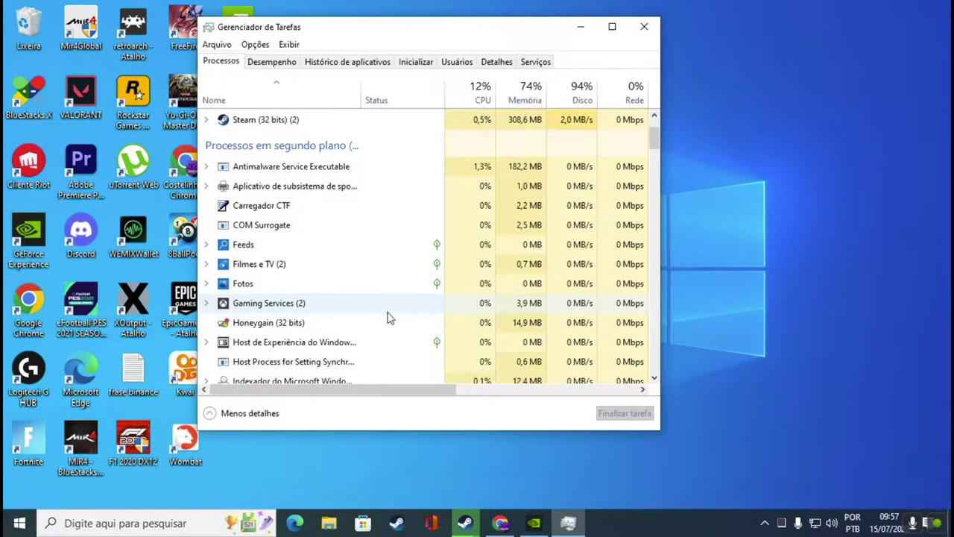
{"action": "left_click", "coordinate": [293, 306]}
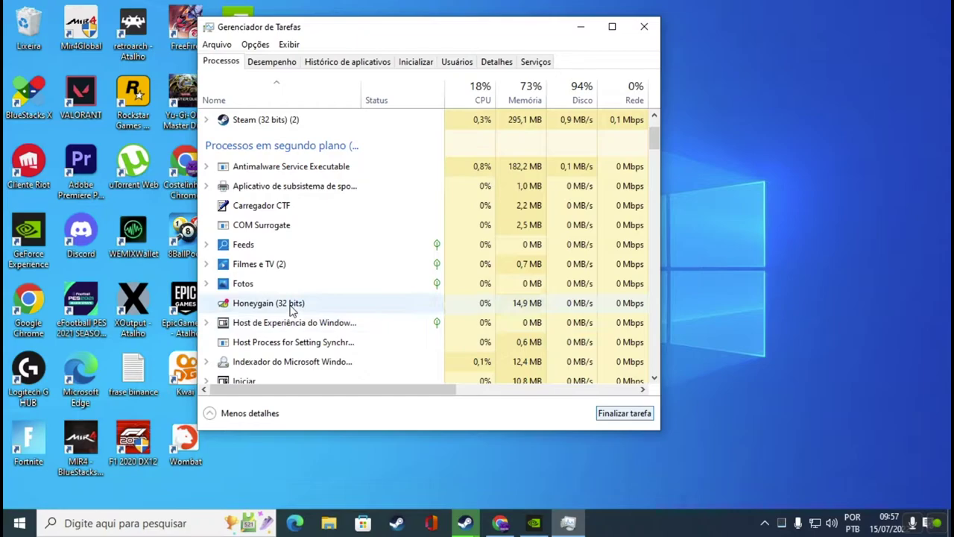
- Review the running background processes and the startup programs' status in Task Manager, and close Task Manager
{"action": "scroll", "coordinate": [336, 310], "scroll_direction": "down", "scroll_amount": 5}
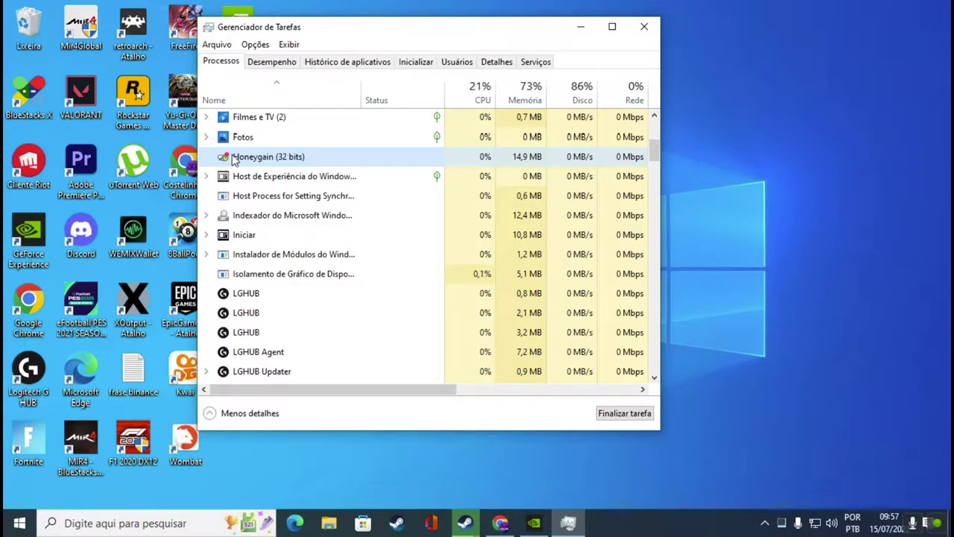
{"action": "scroll", "coordinate": [263, 199], "scroll_direction": "down", "scroll_amount": 7}
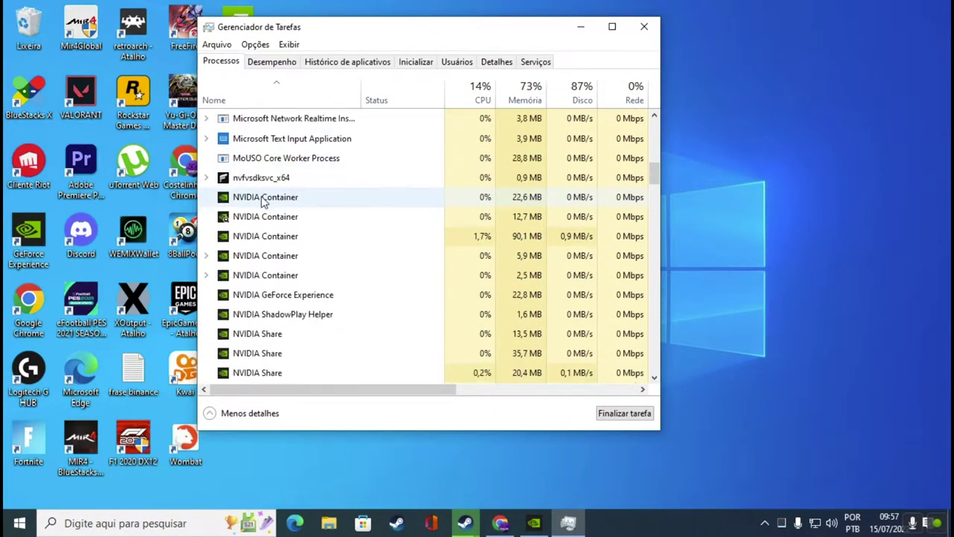
{"action": "scroll", "coordinate": [262, 200], "scroll_direction": "down", "scroll_amount": 12}
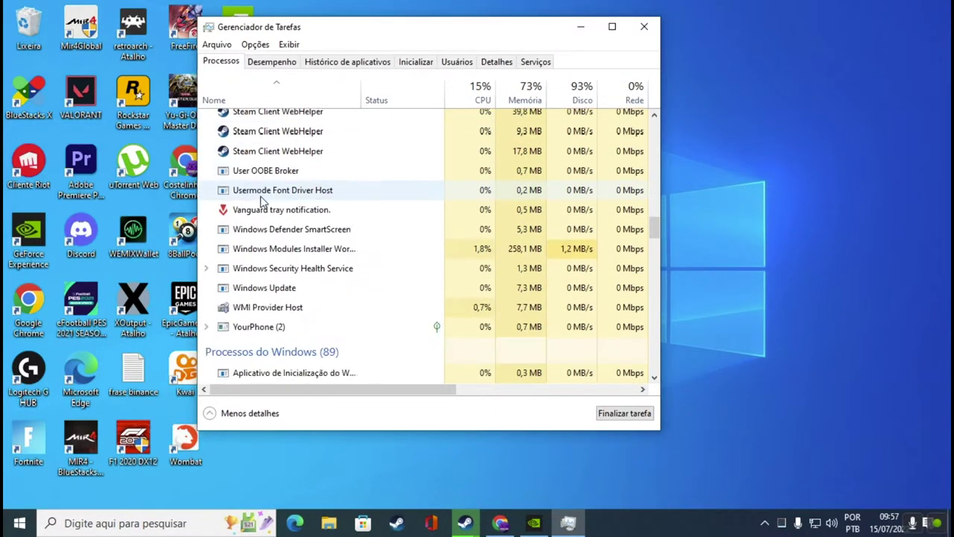
{"action": "scroll", "coordinate": [263, 200], "scroll_direction": "down", "scroll_amount": 2}
{"action": "scroll", "coordinate": [262, 200], "scroll_direction": "up", "scroll_amount": 10}
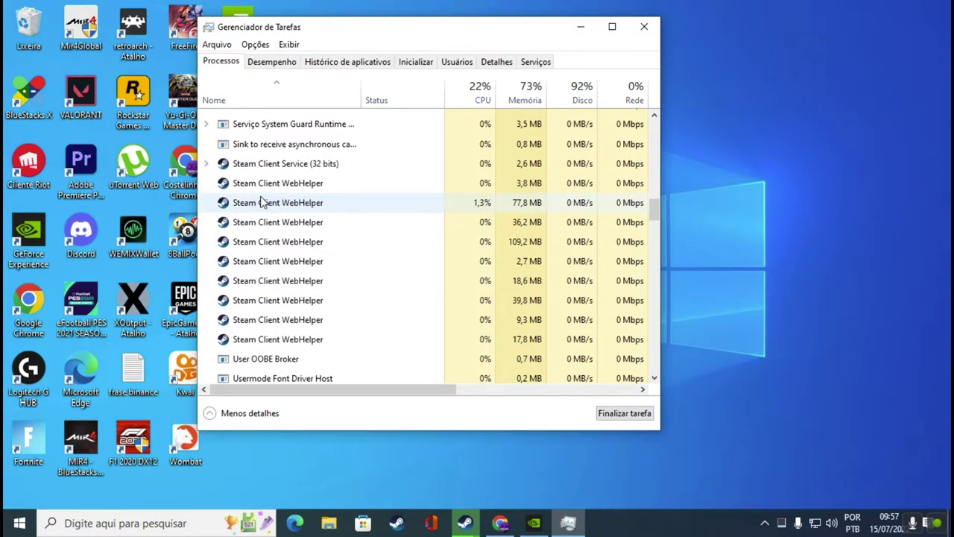
{"action": "scroll", "coordinate": [262, 200], "scroll_direction": "up", "scroll_amount": 10}
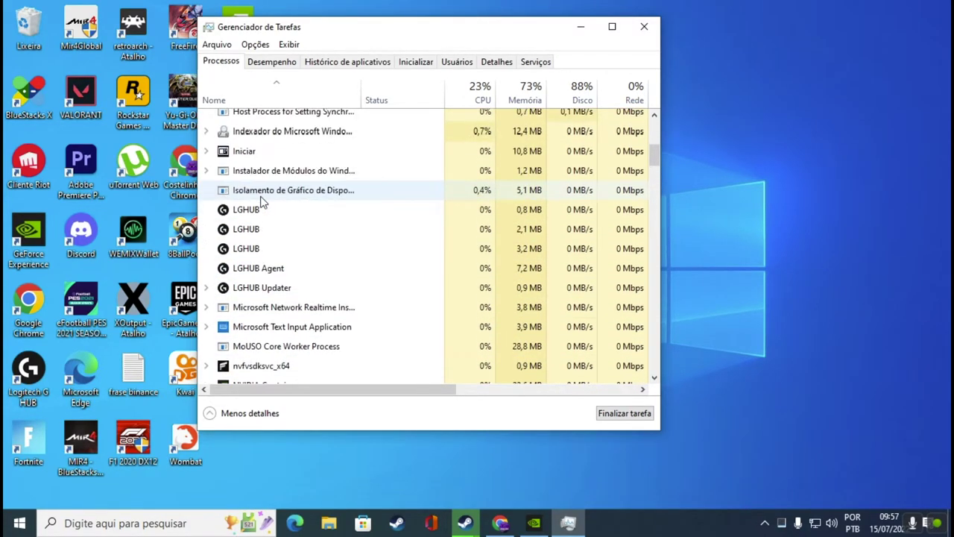
{"action": "scroll", "coordinate": [262, 199], "scroll_direction": "up", "scroll_amount": 3}
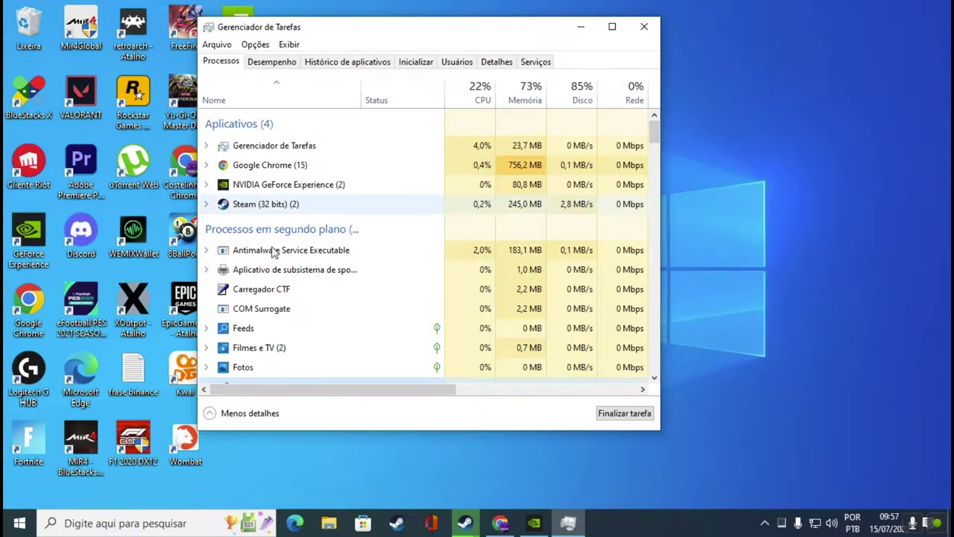
{"action": "scroll", "coordinate": [270, 283], "scroll_direction": "down", "scroll_amount": 1}
{"action": "scroll", "coordinate": [270, 287], "scroll_direction": "down", "scroll_amount": 5}
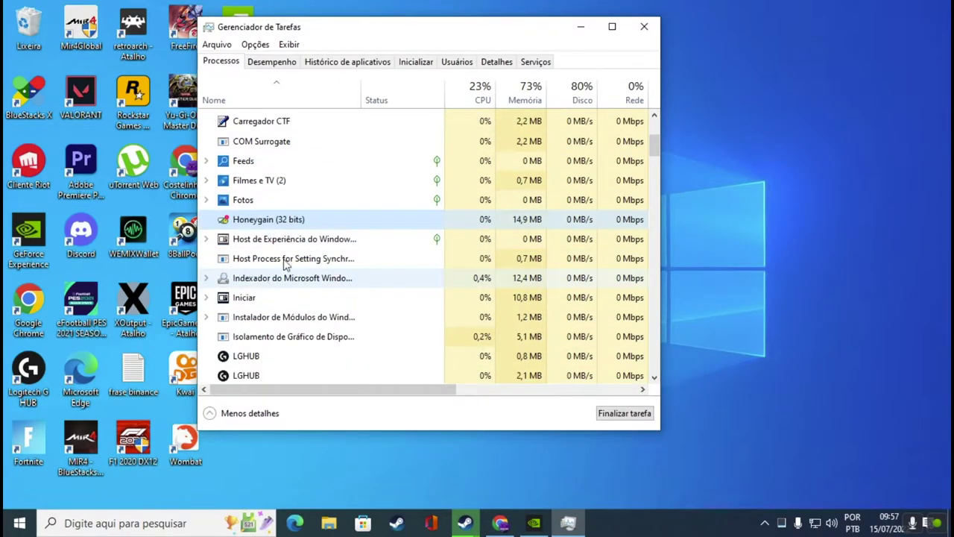
{"action": "left_click", "coordinate": [419, 64]}
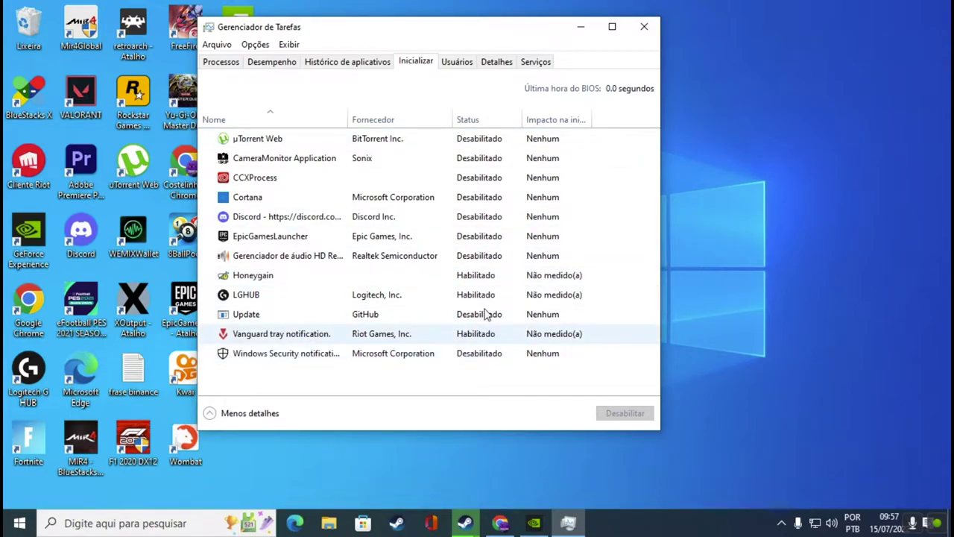
{"action": "left_click", "coordinate": [641, 28]}
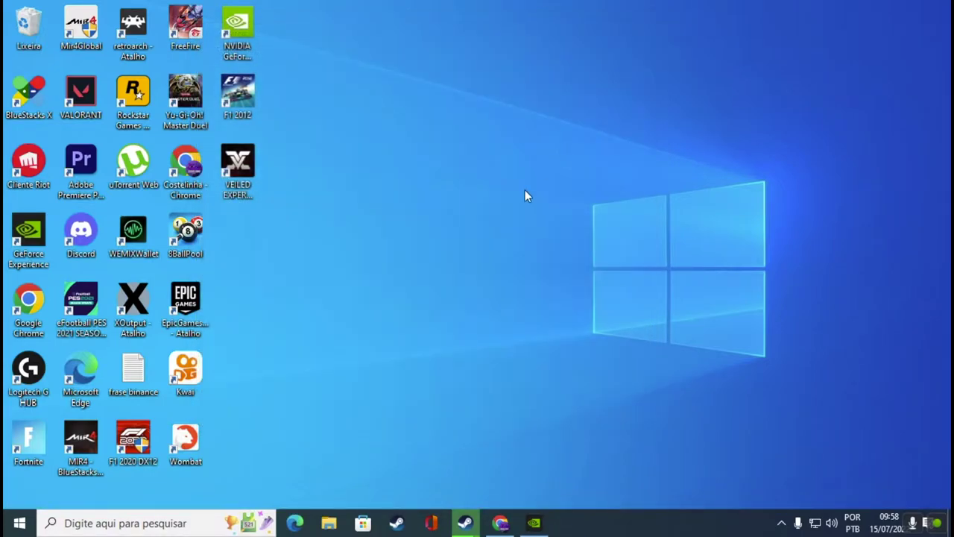
- Open the NVIDIA Control Panel (Painel de controle da NVIDIA) from the notification area
{"action": "left_click", "coordinate": [781, 522]}
{"action": "right_click", "coordinate": [746, 463]}
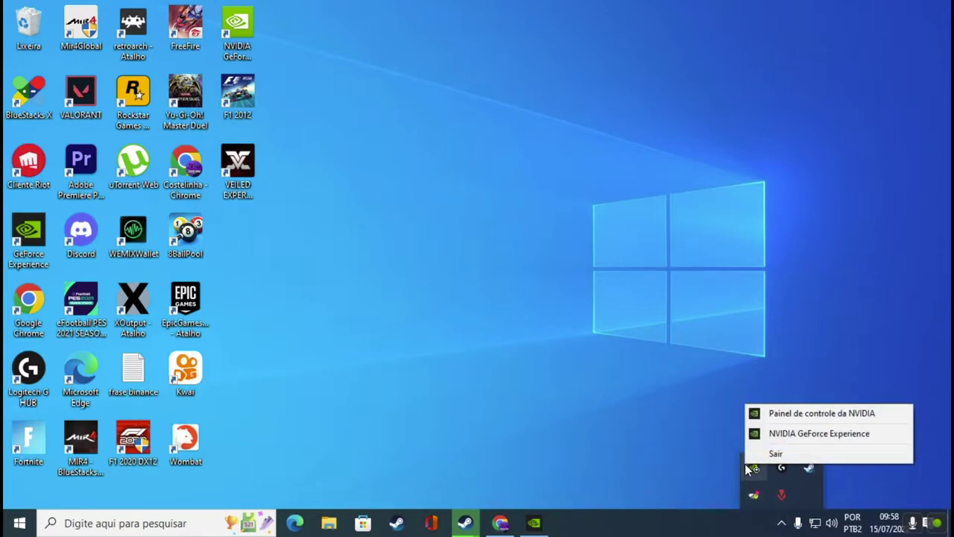
{"action": "left_click", "coordinate": [794, 415]}
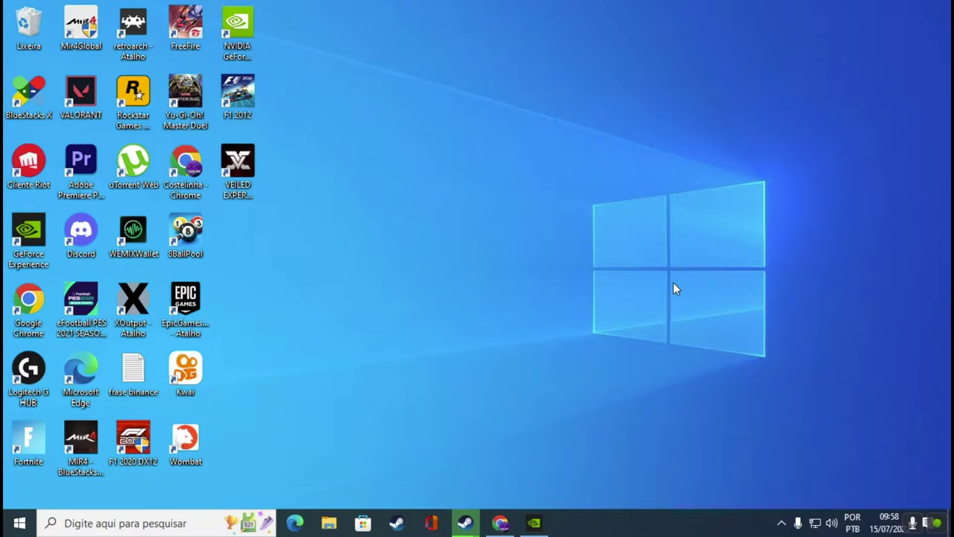
{"action": "left_click", "coordinate": [779, 524]}
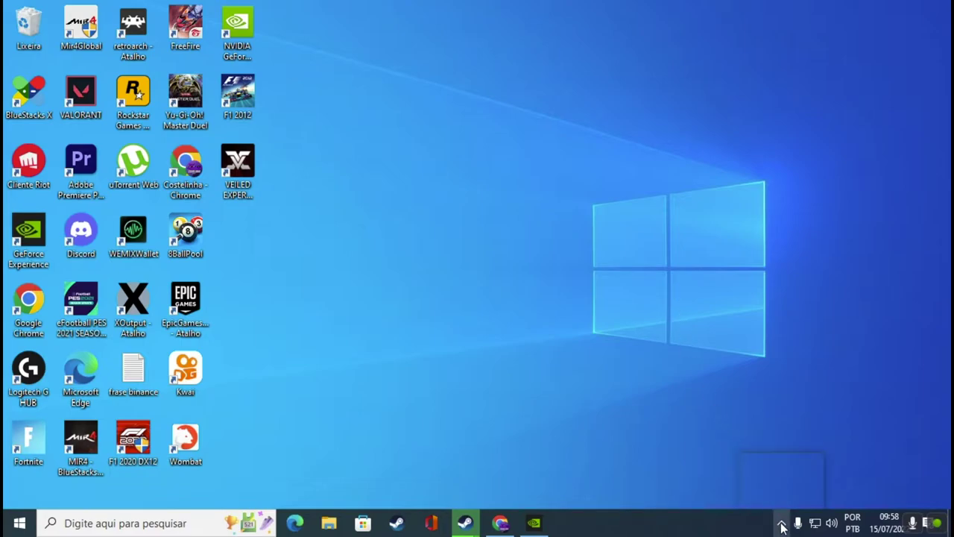
{"action": "left_click", "coordinate": [575, 427]}
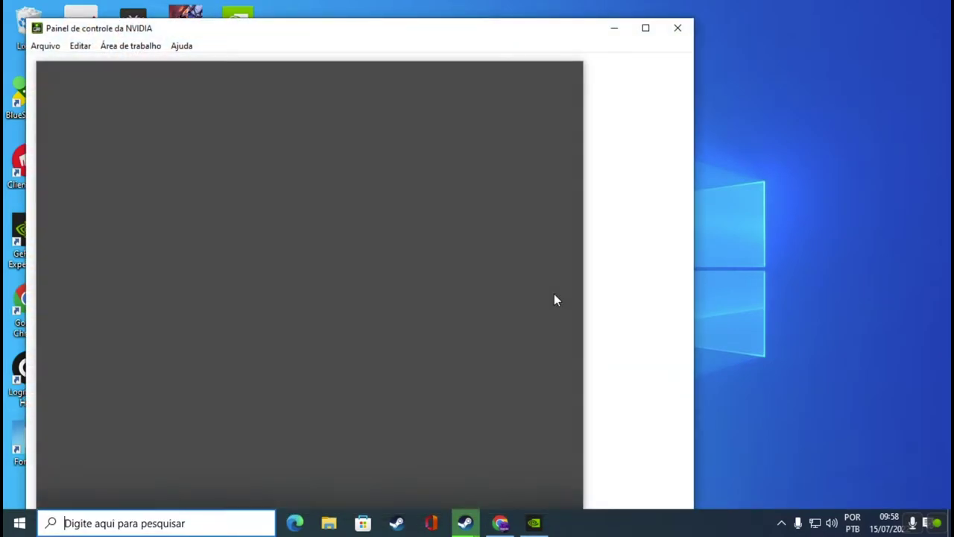
- Search Windows for "opções", open the power and sleep settings (Configurações de energia e suspensão), and minimise the Settings window
{"action": "key", "text": "super+s"}
{"action": "type", "text": "op"}
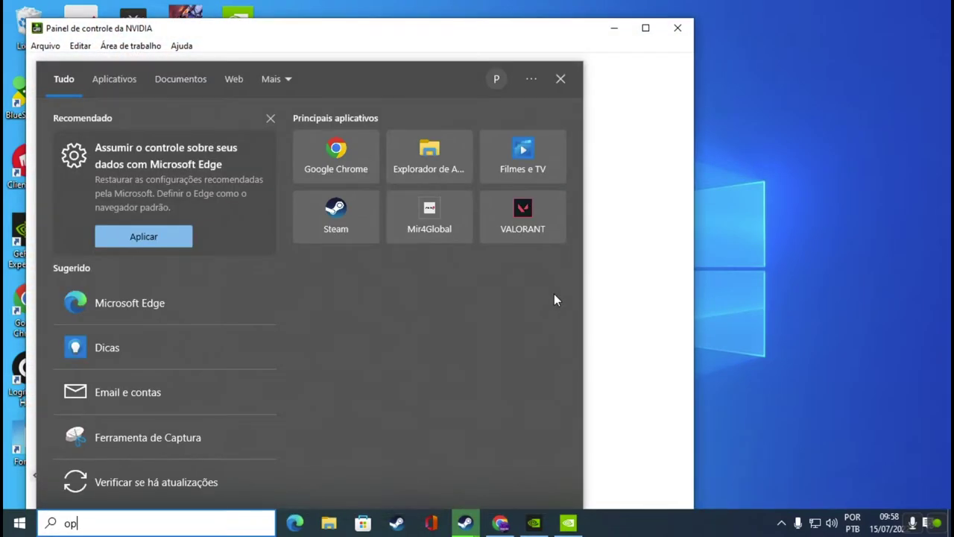
{"action": "type", "text": "ções"}
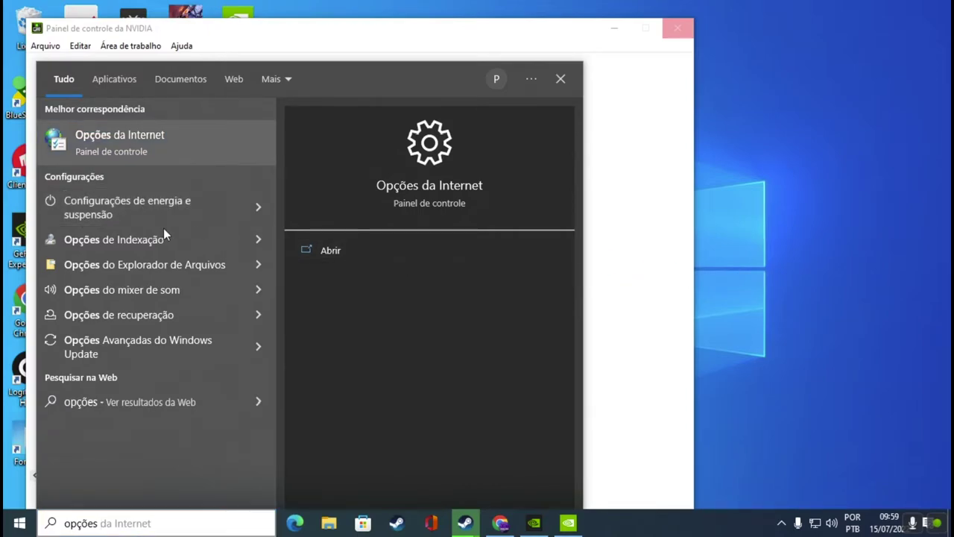
{"action": "left_click", "coordinate": [247, 215]}
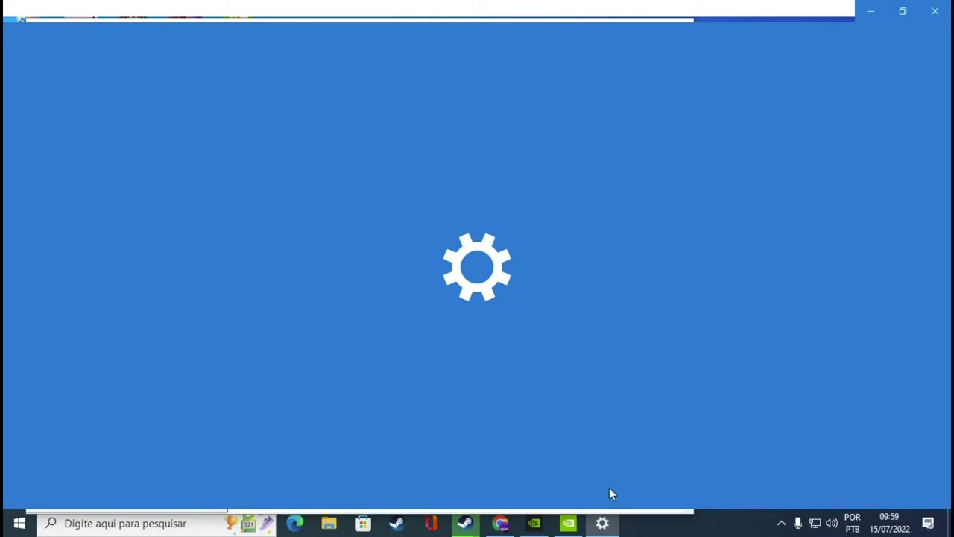
{"action": "left_click", "coordinate": [868, 11]}
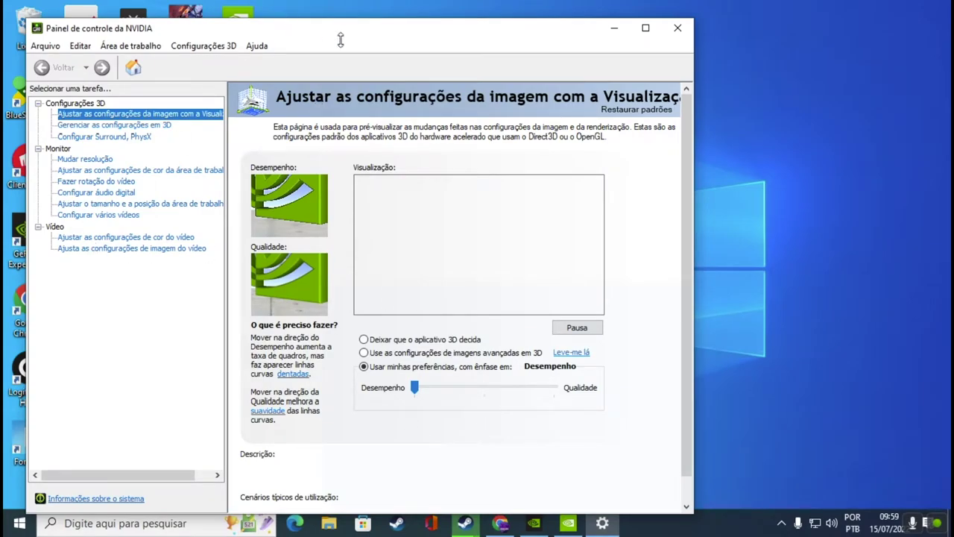
- Examine the global 3D settings and the image preference between Desempenho and Qualidade, and close the NVIDIA Control Panel
{"action": "left_click_drag", "start_coordinate": [358, 37], "coordinate": [376, 19]}
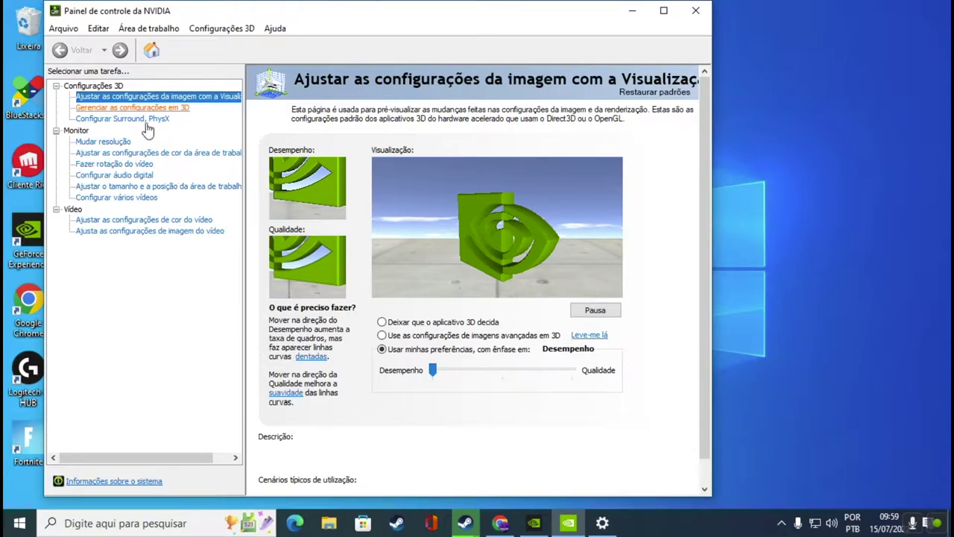
{"action": "left_click", "coordinate": [145, 109]}
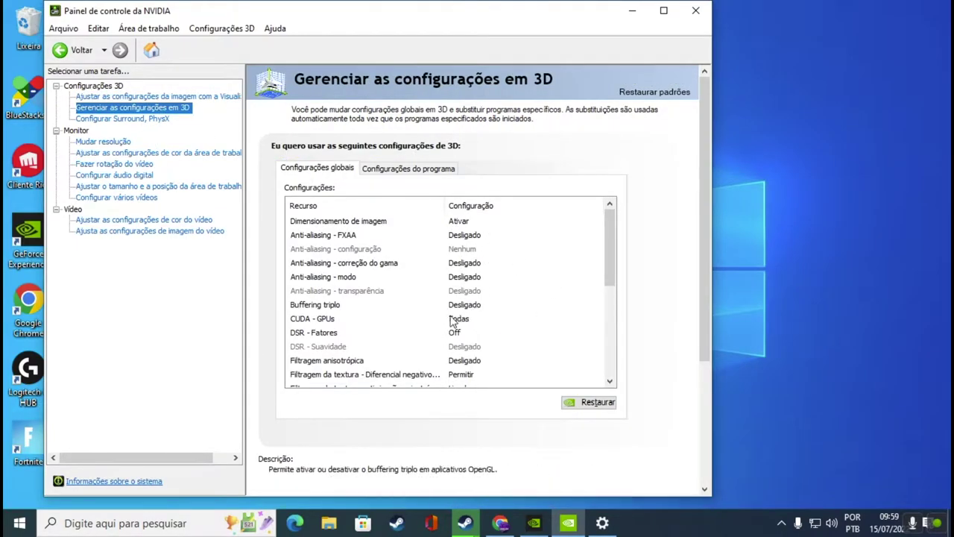
{"action": "left_click", "coordinate": [152, 96]}
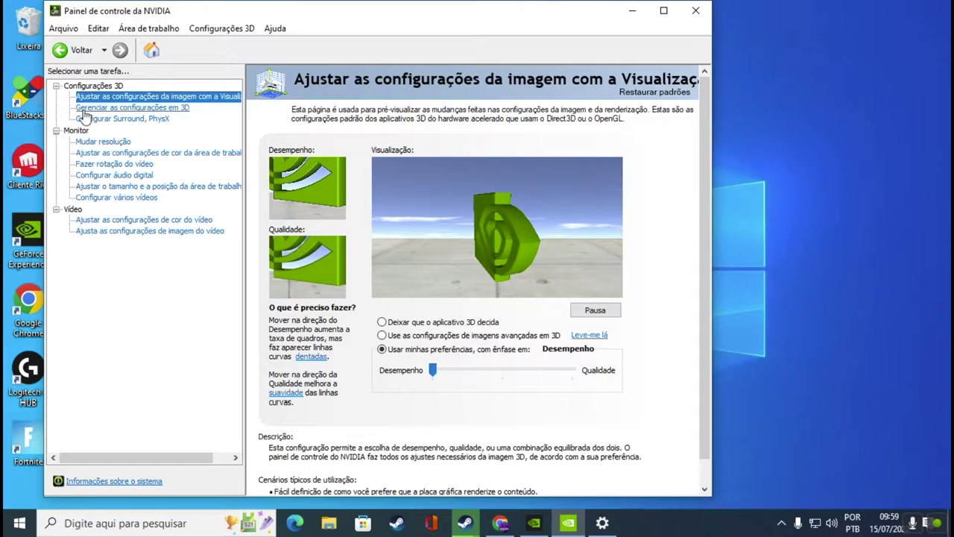
{"action": "left_click", "coordinate": [111, 109]}
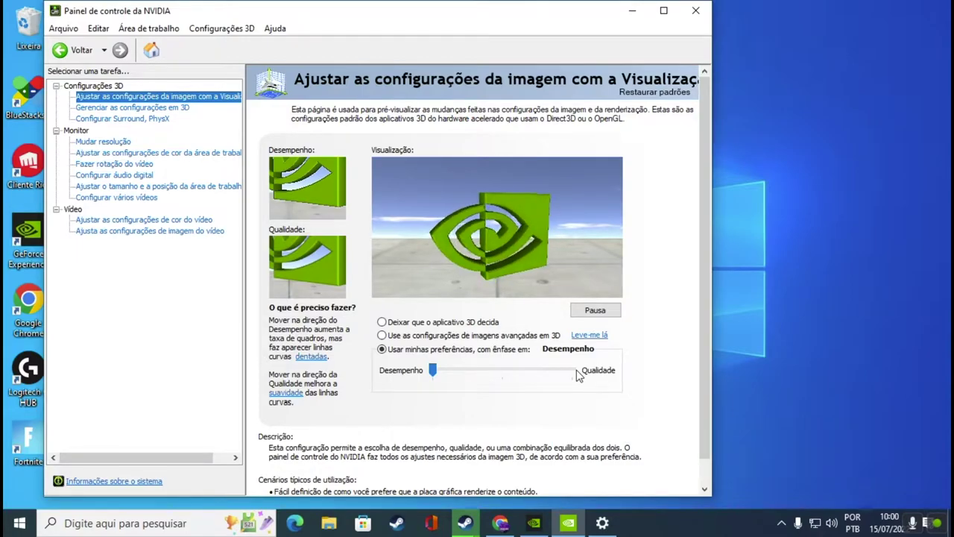
{"action": "left_click", "coordinate": [697, 10]}
- Switch to Steam, check the progress of the eFootball 2022 update, and minimise Steam
{"action": "mouse_move", "coordinate": [465, 530]}
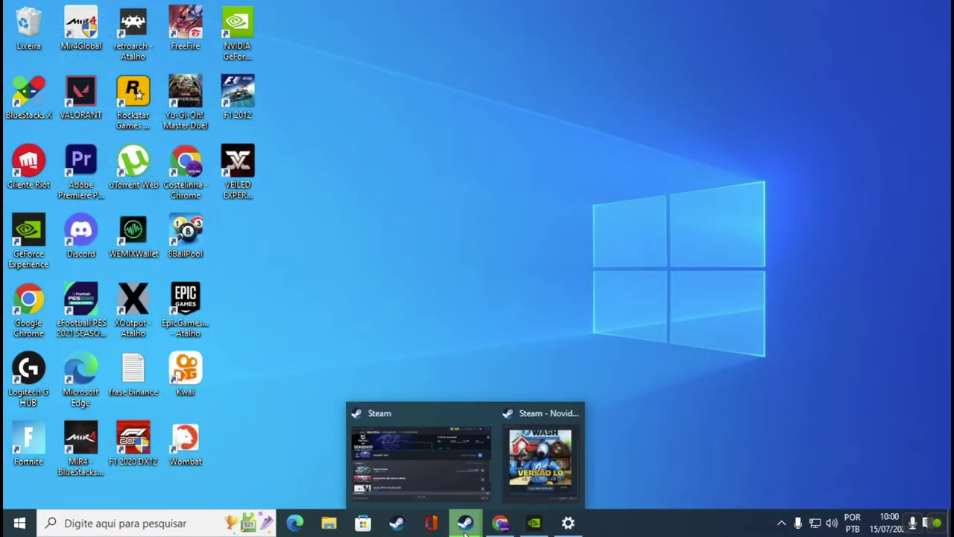
{"action": "left_click", "coordinate": [441, 460]}
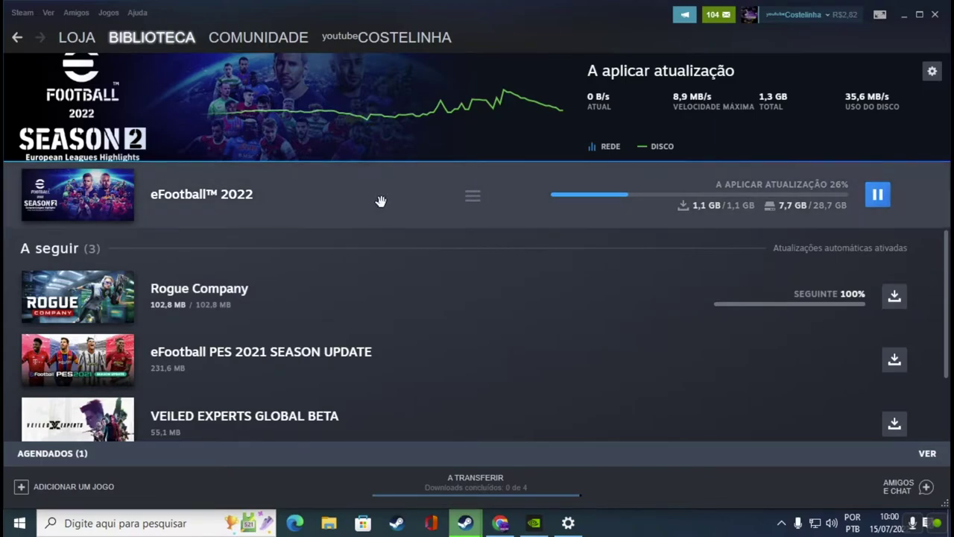
{"action": "mouse_move", "coordinate": [465, 523]}
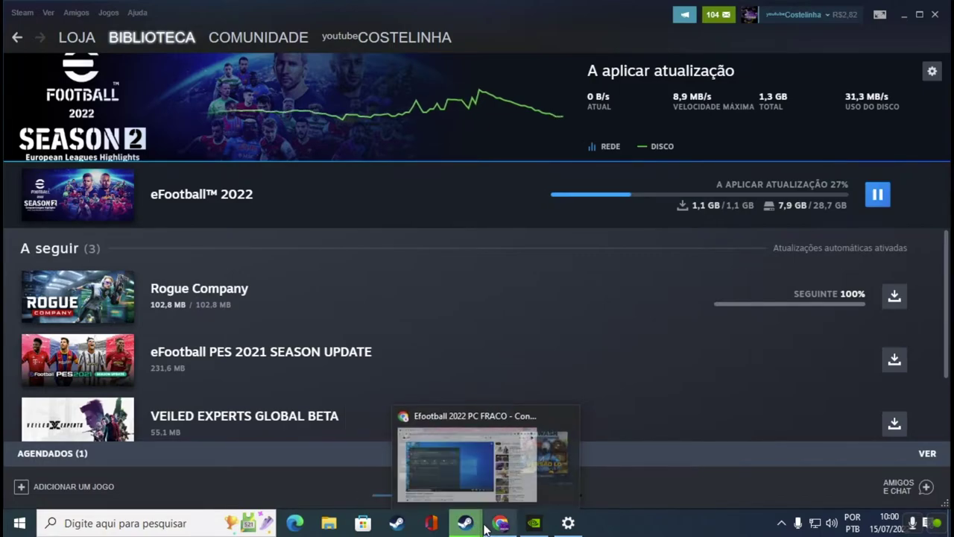
{"action": "mouse_move", "coordinate": [630, 196]}
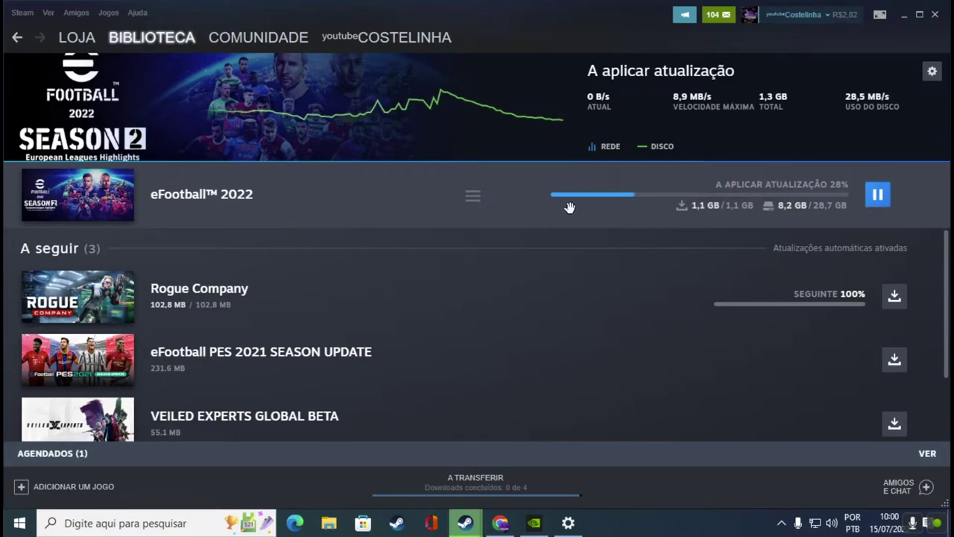
{"action": "left_click", "coordinate": [903, 20]}
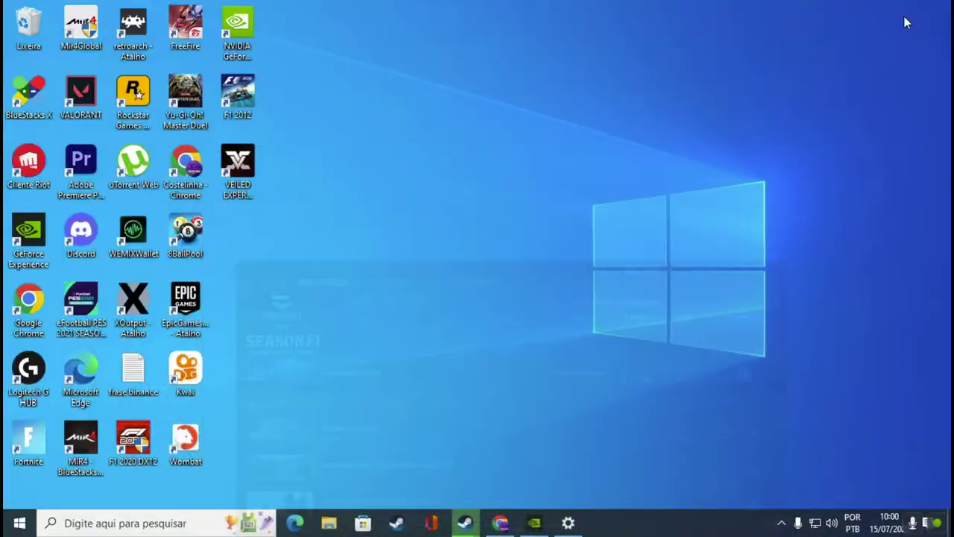
- Check the energy mode under Desempenho e Energia in the power and sleep settings, and close Settings
{"action": "left_click", "coordinate": [570, 520]}
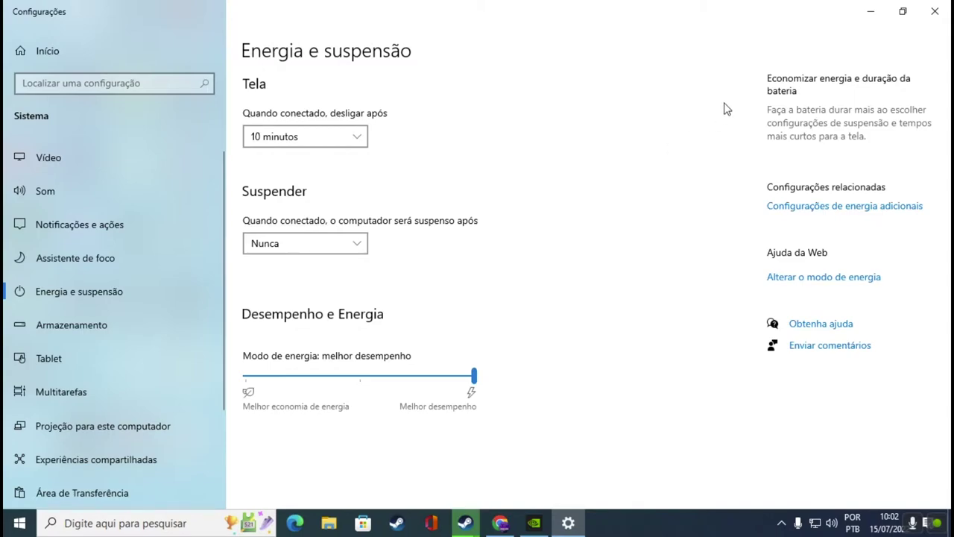
{"action": "left_click", "coordinate": [935, 10]}
- Switch to Steam, go to the game library, and show the management options for eFootball 2022
{"action": "mouse_move", "coordinate": [465, 522]}
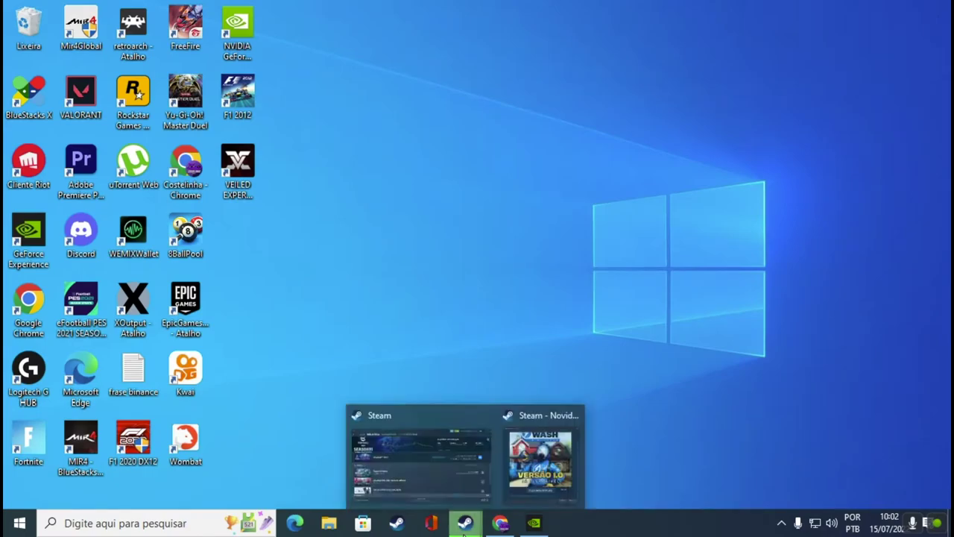
{"action": "left_click", "coordinate": [465, 454]}
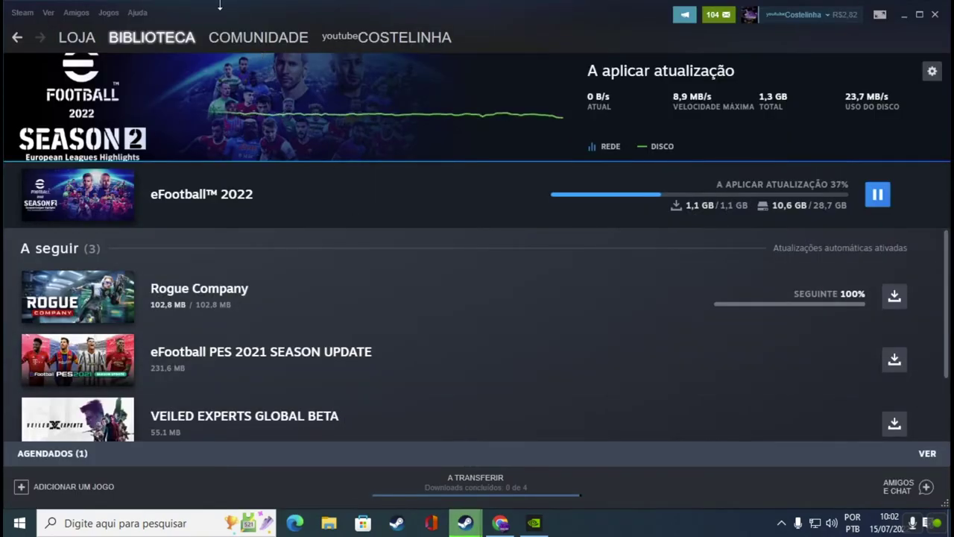
{"action": "left_click", "coordinate": [148, 37]}
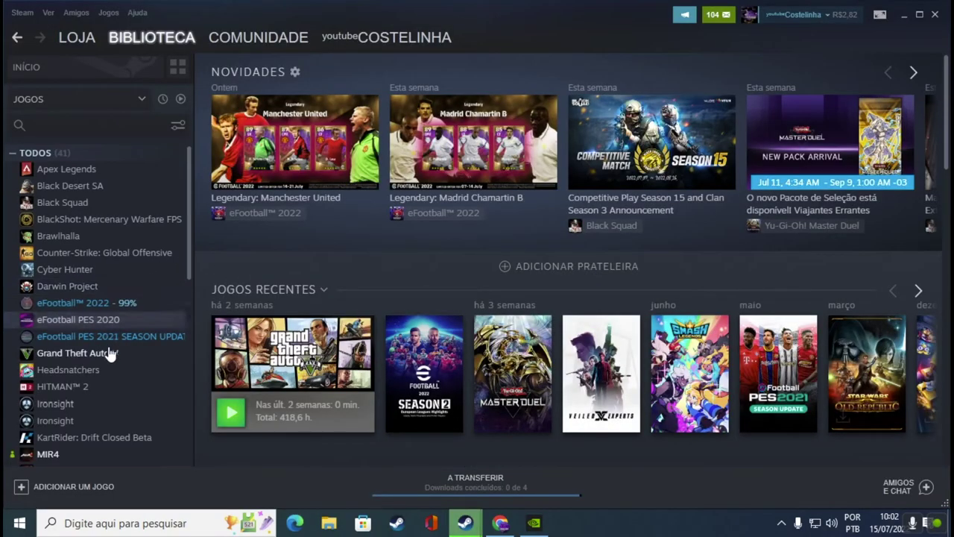
{"action": "right_click", "coordinate": [129, 304]}
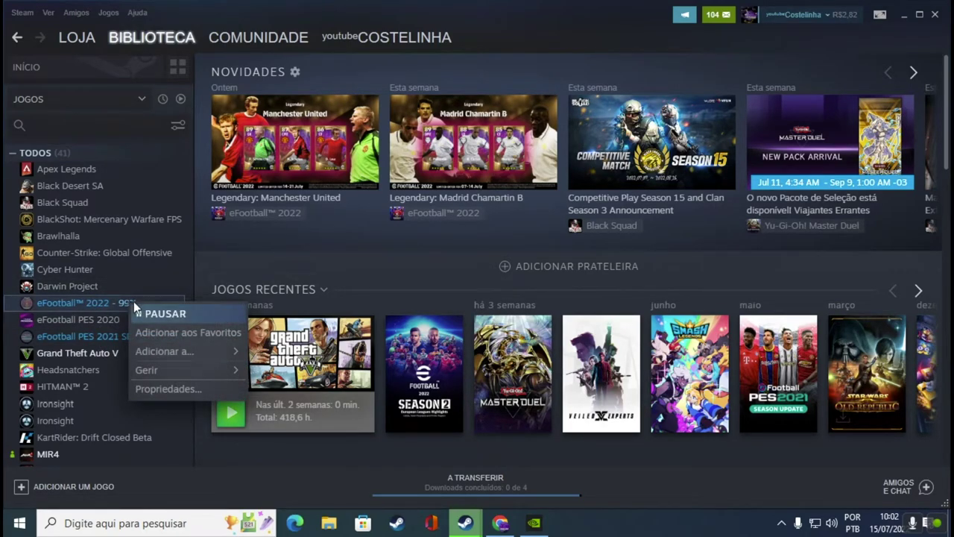
{"action": "mouse_move", "coordinate": [161, 367]}
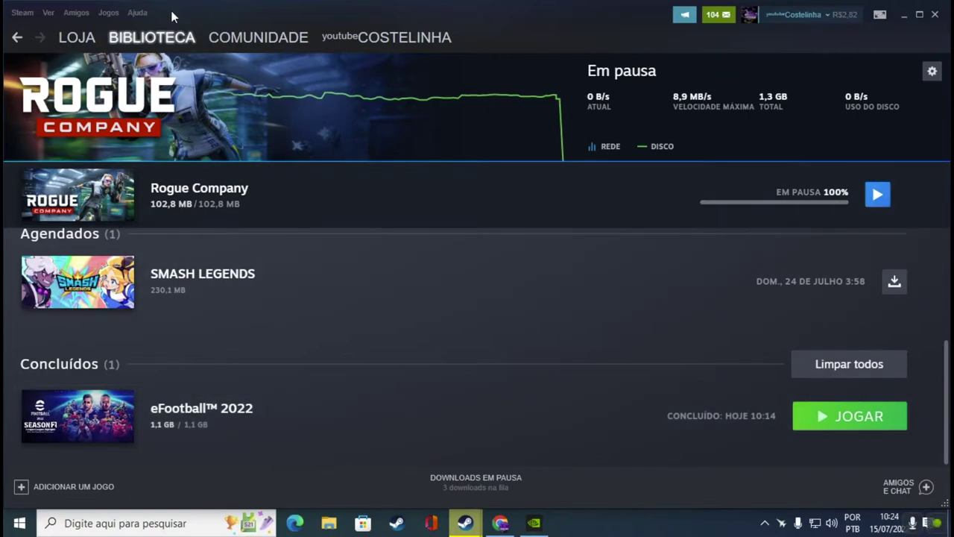
- Open the installation folder of eFootball 2022 from the Steam library's management options, and minimise Steam
{"action": "left_click", "coordinate": [153, 38]}
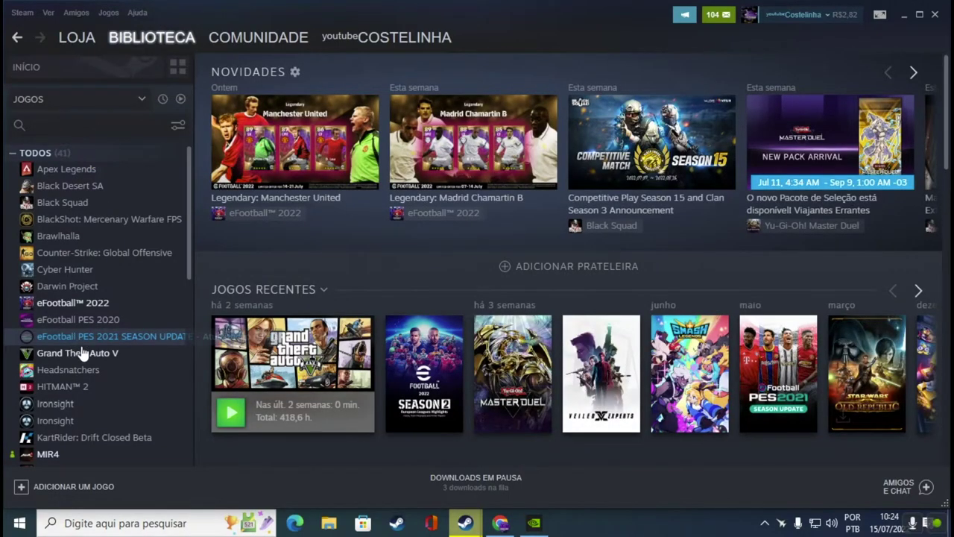
{"action": "right_click", "coordinate": [77, 318]}
{"action": "mouse_move", "coordinate": [120, 383]}
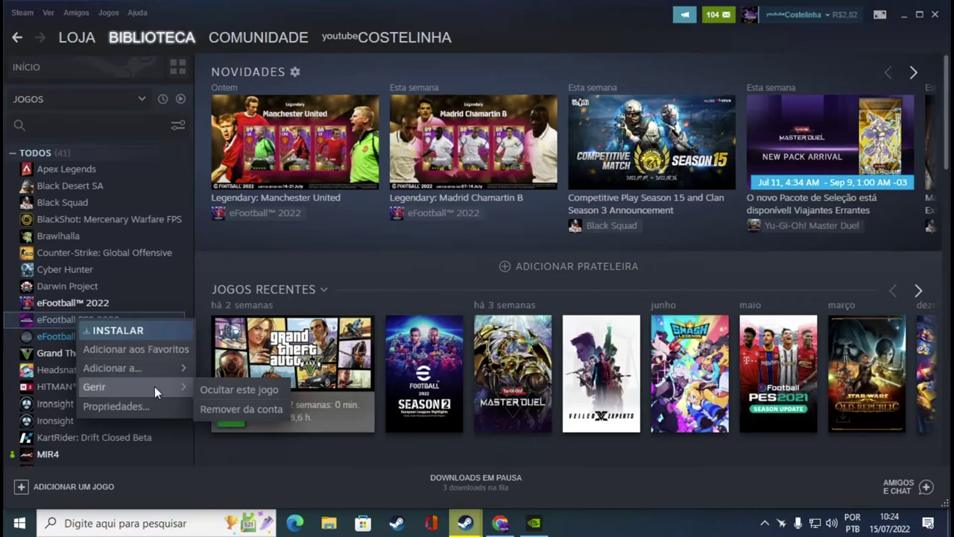
{"action": "left_click", "coordinate": [76, 299]}
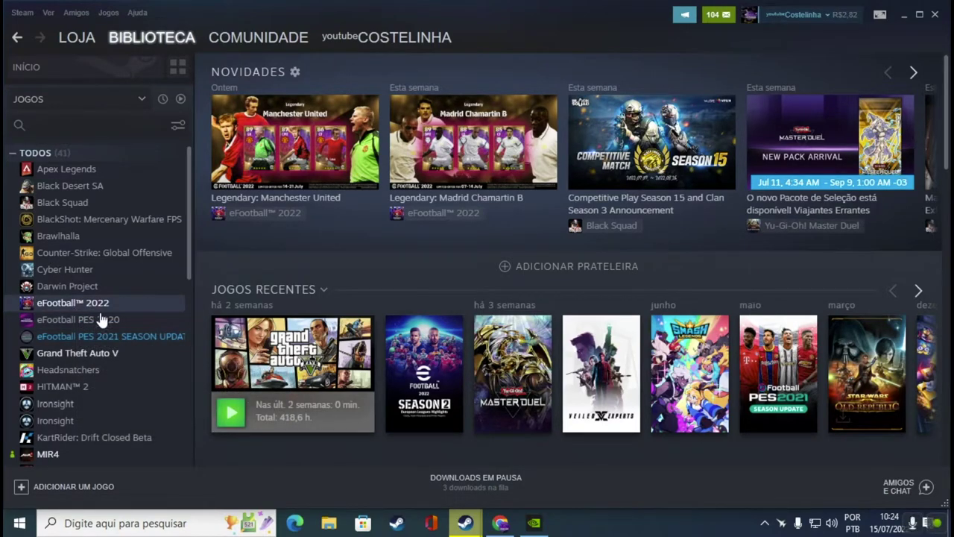
{"action": "right_click", "coordinate": [99, 304]}
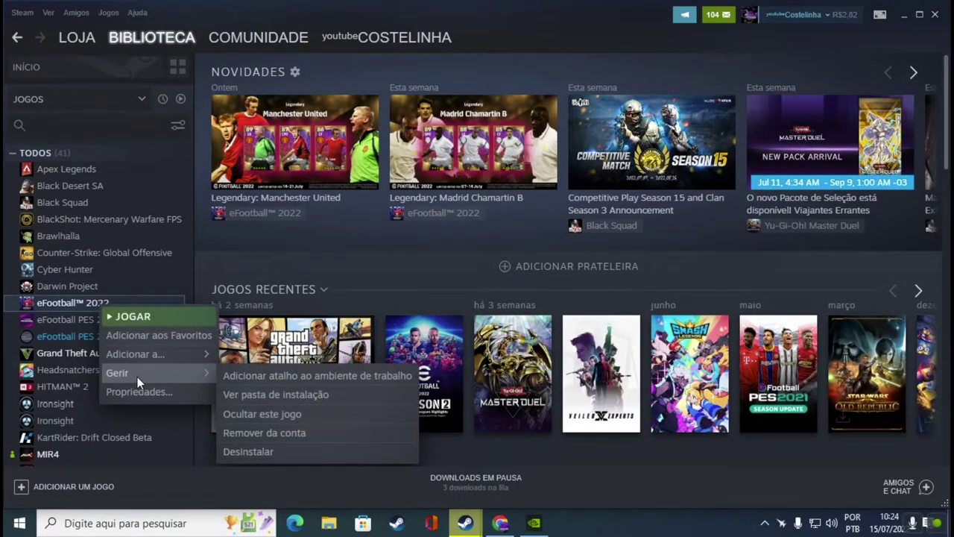
{"action": "left_click", "coordinate": [275, 395]}
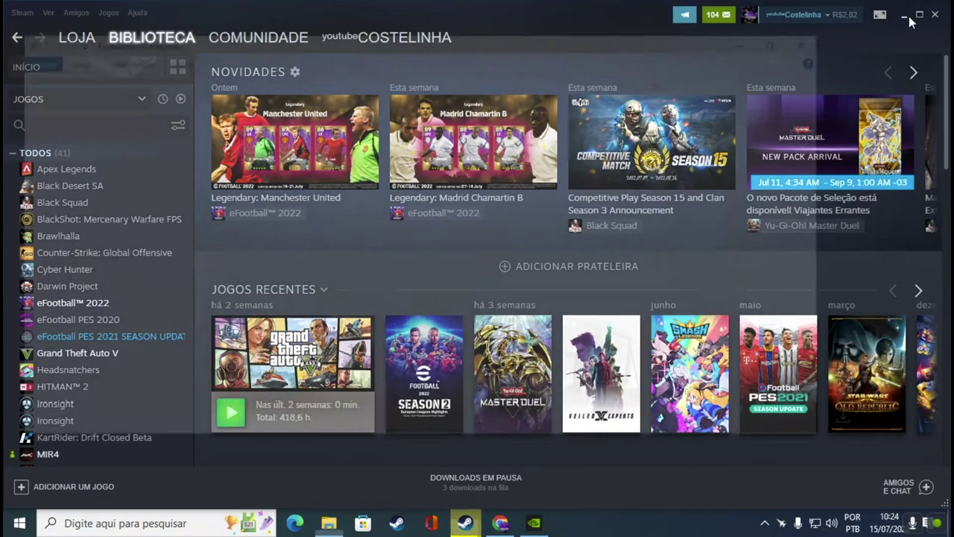
{"action": "left_click", "coordinate": [908, 16]}
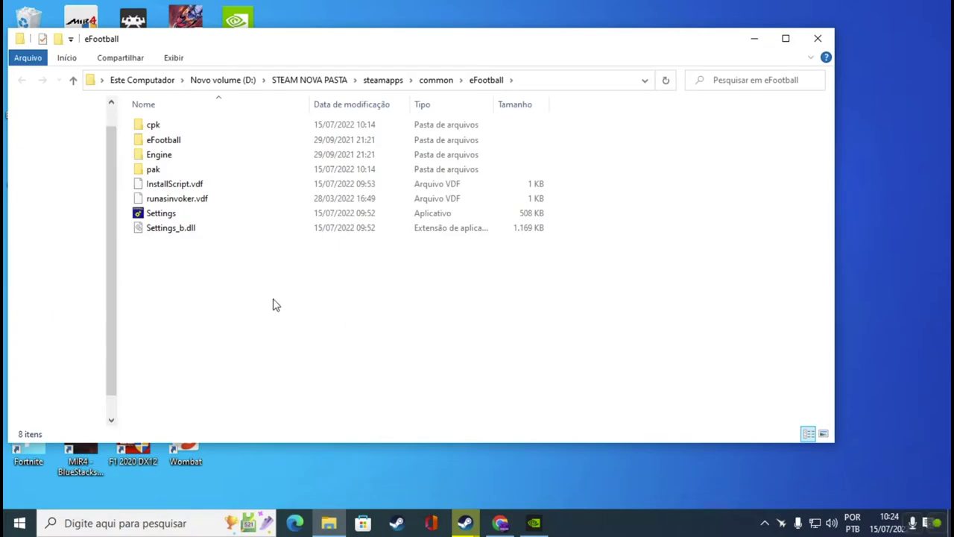
- Launch the Settings application from the eFootball folder, minimise the folder window, and show the Especificações page
{"action": "double_click", "coordinate": [156, 214]}
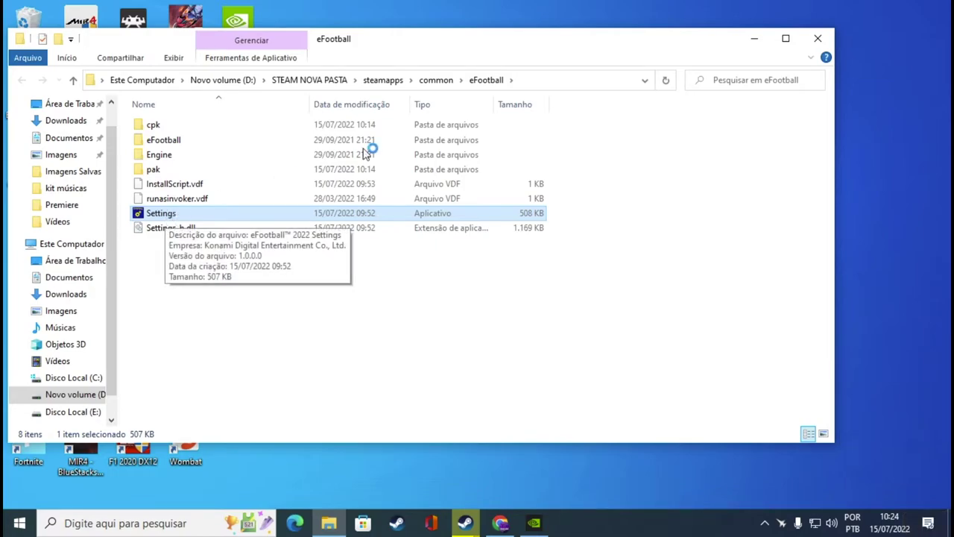
{"action": "left_click", "coordinate": [760, 40]}
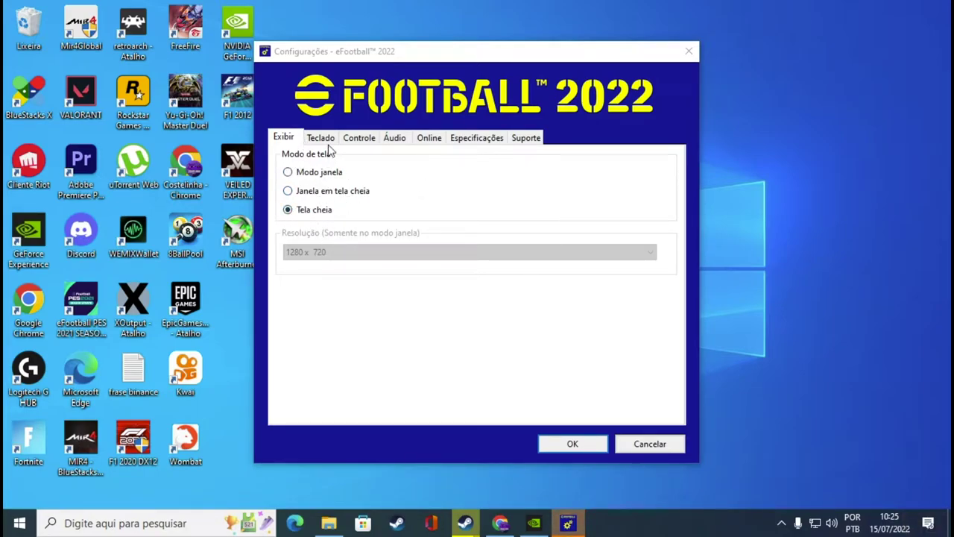
{"action": "left_click", "coordinate": [476, 138]}
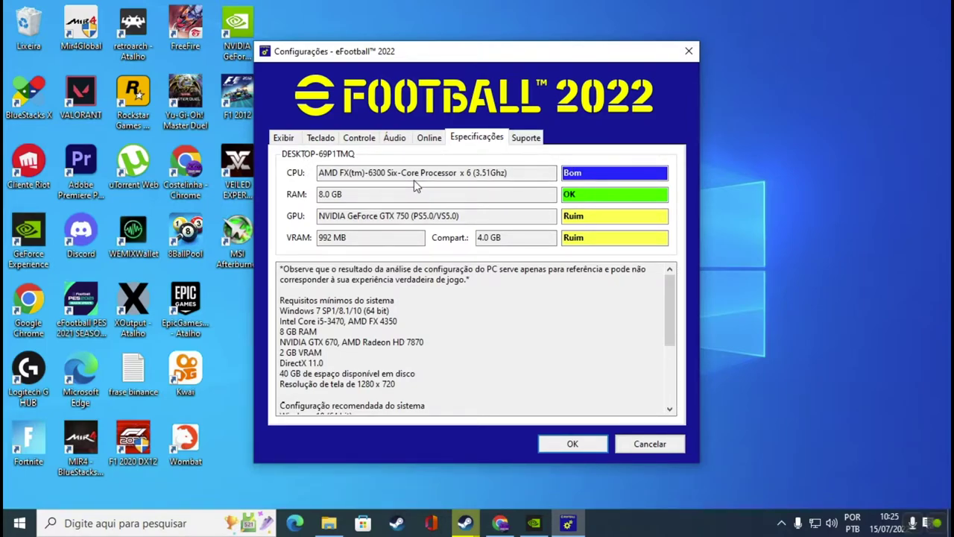
- Examine the CPU, GPU and VRAM ratings and compare them with the minimum system requirements, especially the graphics card
{"action": "double_click", "coordinate": [640, 173]}
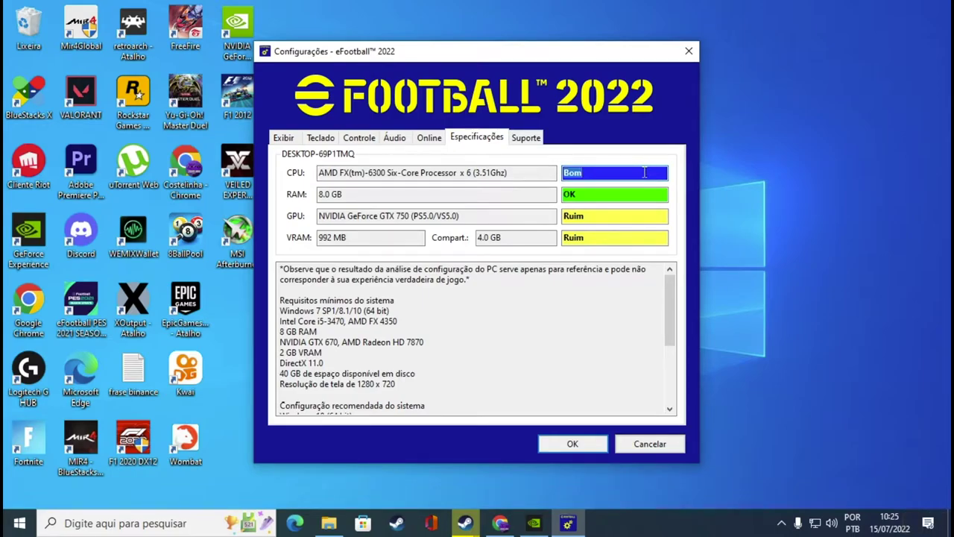
{"action": "double_click", "coordinate": [575, 216]}
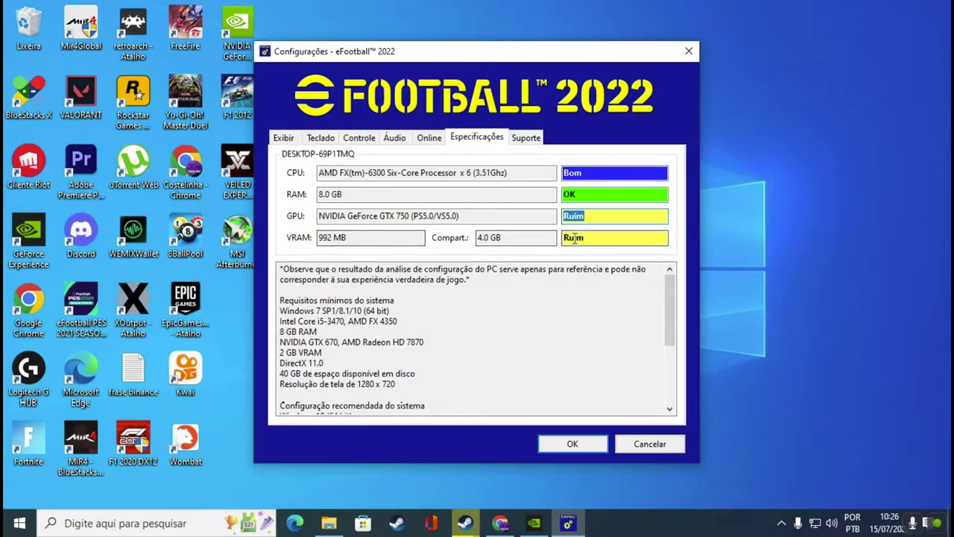
{"action": "left_click_drag", "start_coordinate": [567, 237], "coordinate": [671, 238]}
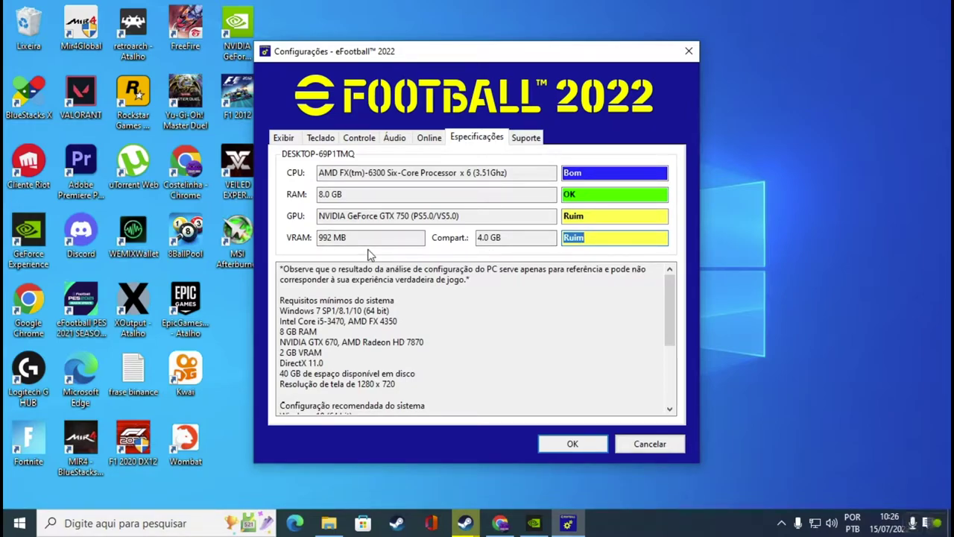
{"action": "scroll", "coordinate": [443, 327], "scroll_direction": "down", "scroll_amount": 2}
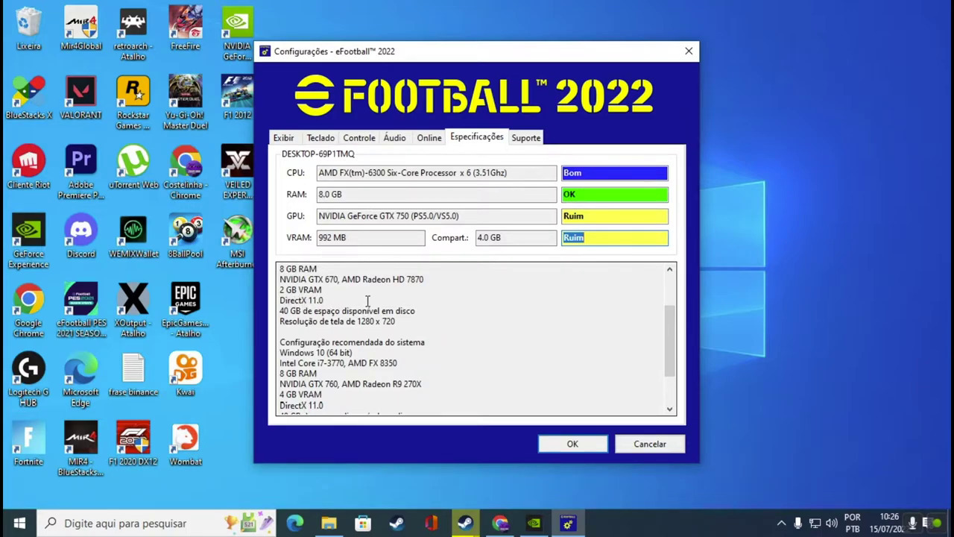
{"action": "scroll", "coordinate": [305, 306], "scroll_direction": "up", "scroll_amount": 2}
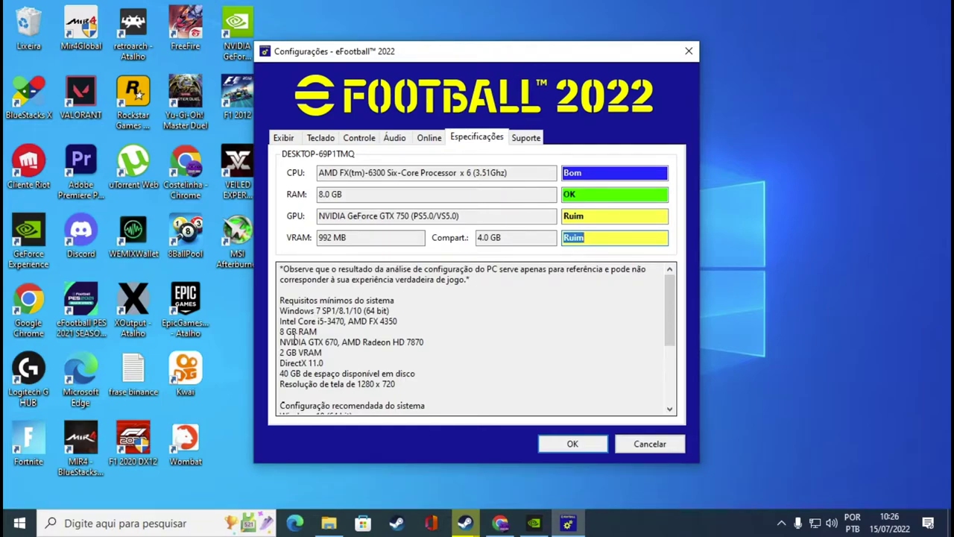
{"action": "left_click_drag", "start_coordinate": [280, 342], "coordinate": [429, 340]}
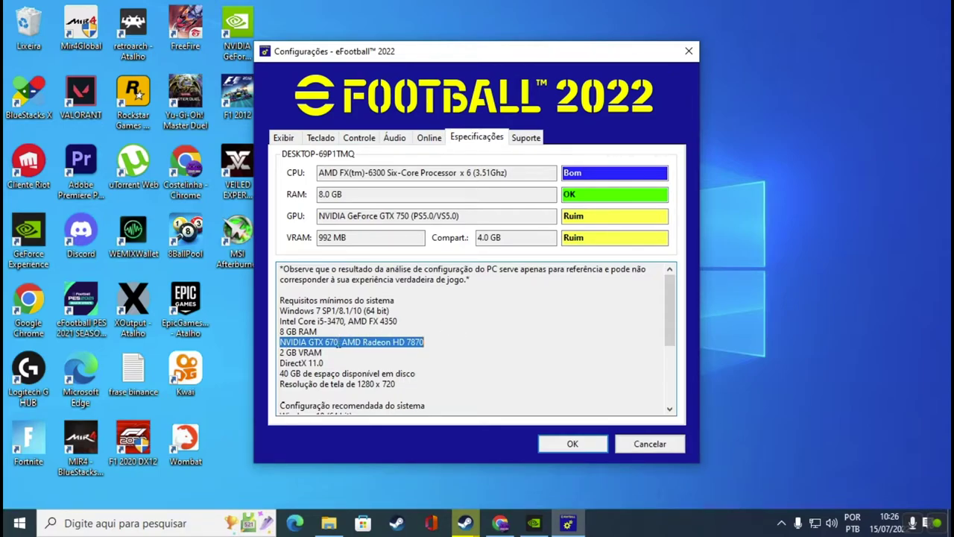
{"action": "scroll", "coordinate": [326, 351], "scroll_direction": "down", "scroll_amount": 1}
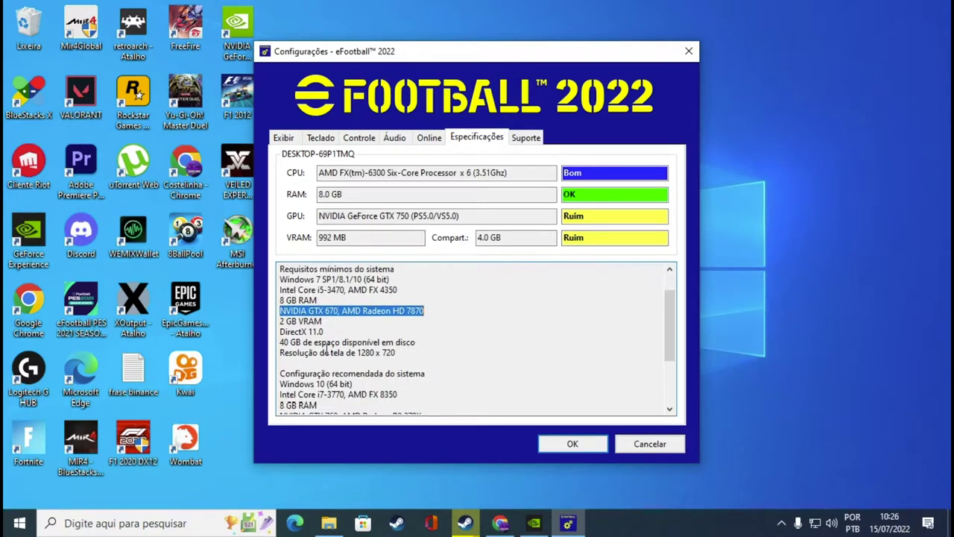
{"action": "scroll", "coordinate": [328, 350], "scroll_direction": "down", "scroll_amount": 1}
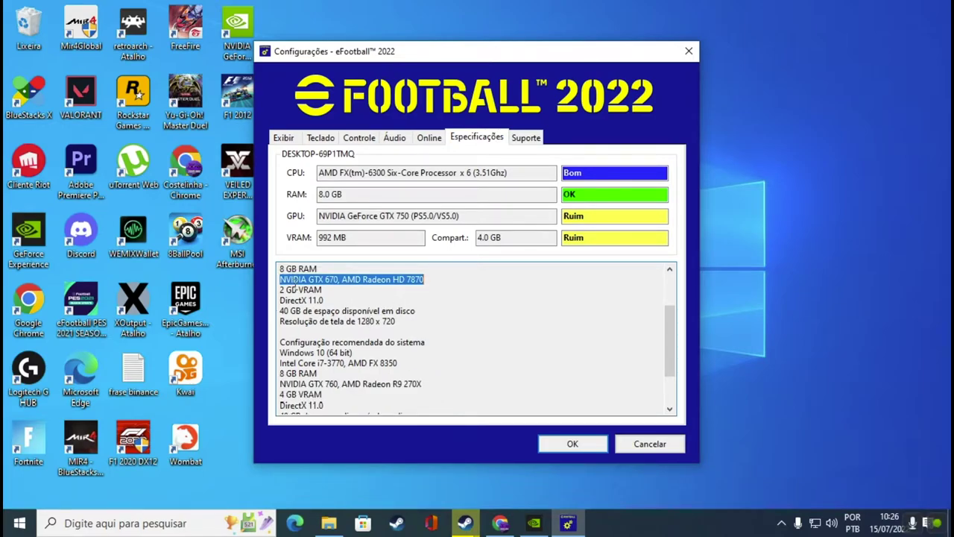
{"action": "scroll", "coordinate": [424, 355], "scroll_direction": "up", "scroll_amount": 1}
{"action": "left_click_drag", "start_coordinate": [424, 355], "coordinate": [282, 268]}
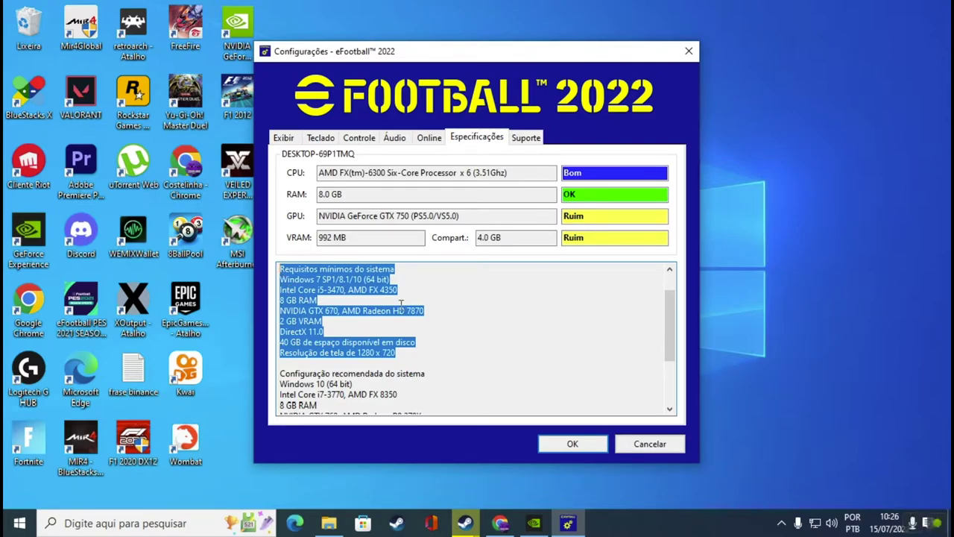
{"action": "scroll", "coordinate": [401, 303], "scroll_direction": "down", "scroll_amount": 1}
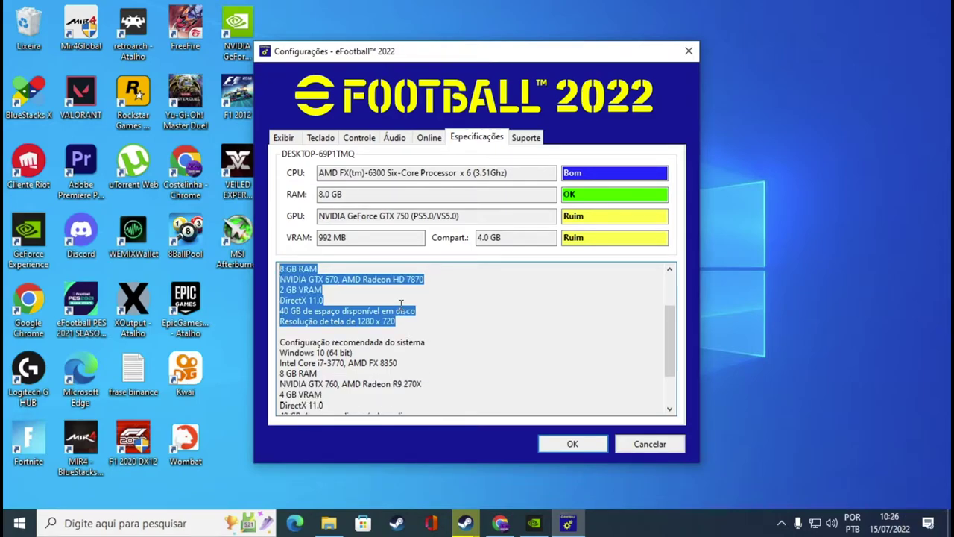
{"action": "left_click_drag", "start_coordinate": [398, 321], "coordinate": [281, 272]}
{"action": "scroll", "coordinate": [305, 307], "scroll_direction": "up", "scroll_amount": 1}
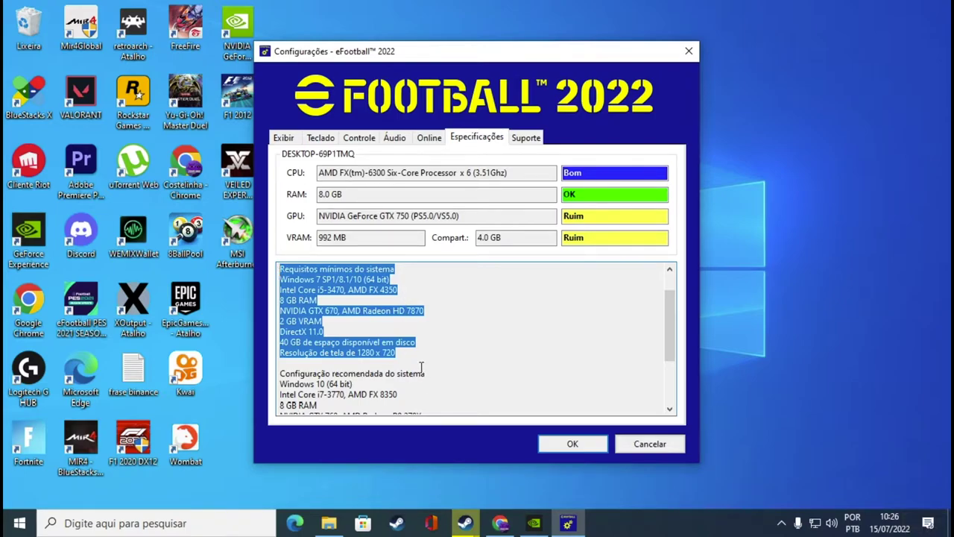
- Examine the graphics card and VRAM in the recommended system configuration and compare them with the PC's GPU rating
{"action": "scroll", "coordinate": [421, 366], "scroll_direction": "down", "scroll_amount": 1}
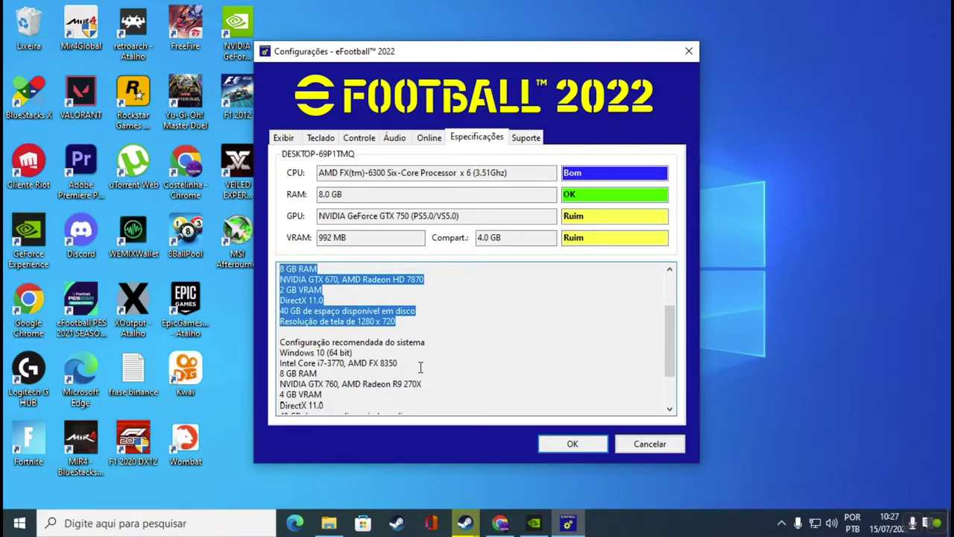
{"action": "scroll", "coordinate": [421, 366], "scroll_direction": "down", "scroll_amount": 2}
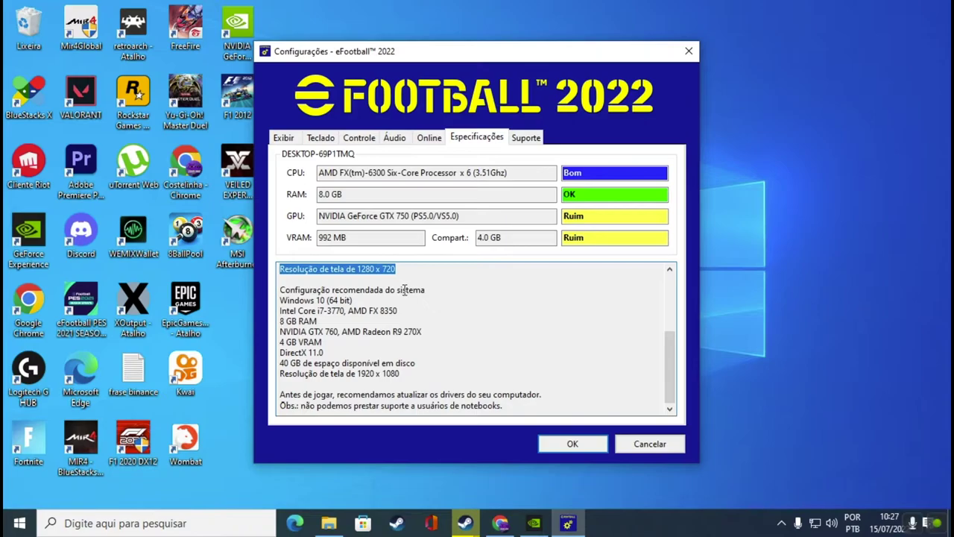
{"action": "left_click_drag", "start_coordinate": [281, 284], "coordinate": [387, 341]}
{"action": "left_click_drag", "start_coordinate": [309, 333], "coordinate": [333, 333]}
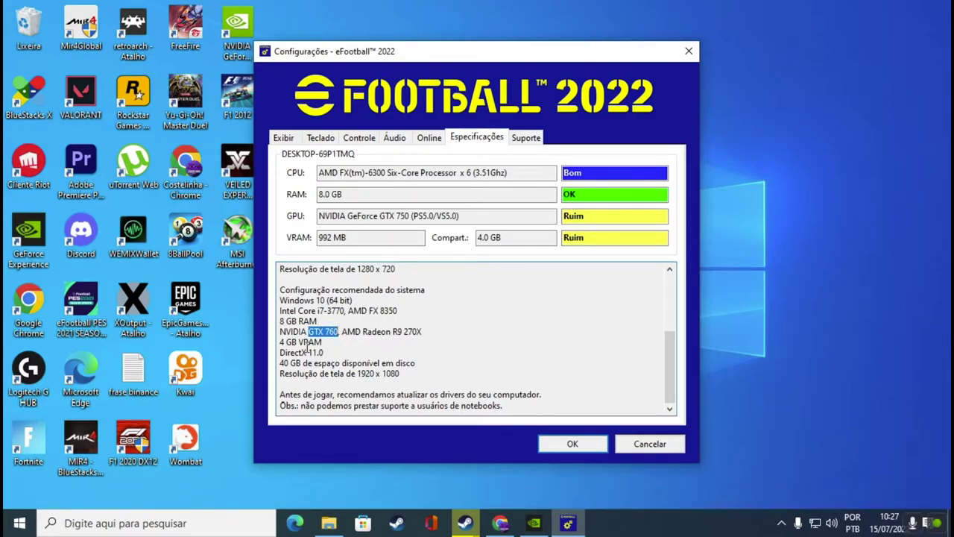
{"action": "left_click_drag", "start_coordinate": [280, 342], "coordinate": [316, 343]}
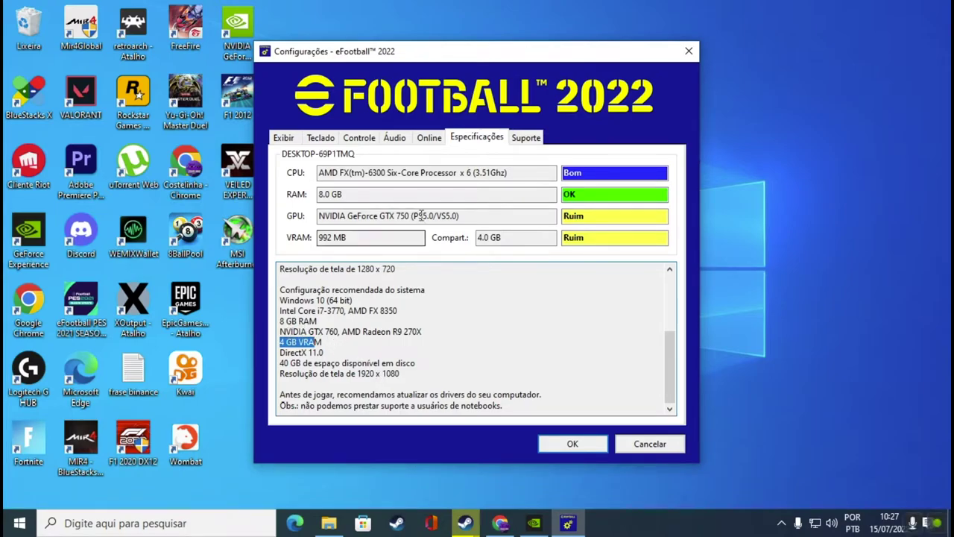
{"action": "left_click_drag", "start_coordinate": [603, 215], "coordinate": [567, 217]}
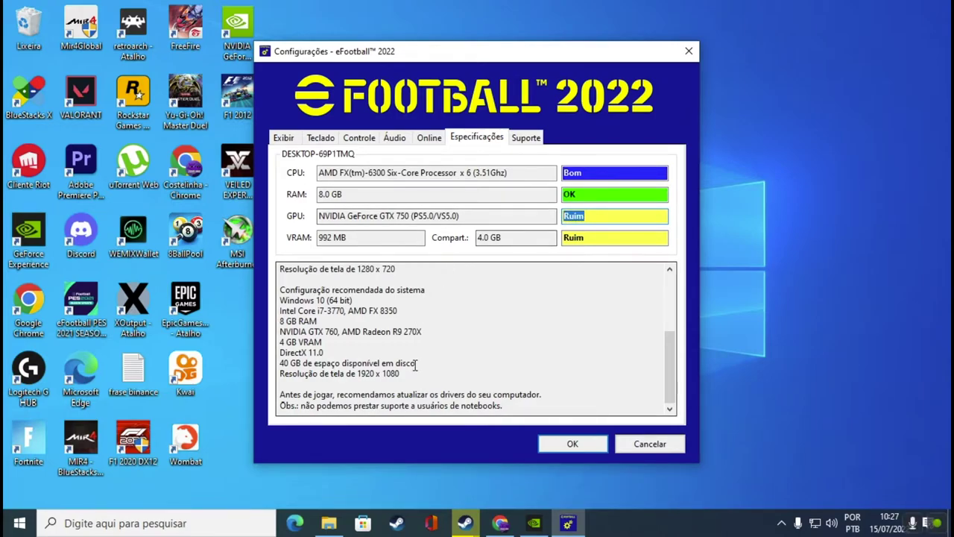
{"action": "left_click_drag", "start_coordinate": [347, 331], "coordinate": [440, 331]}
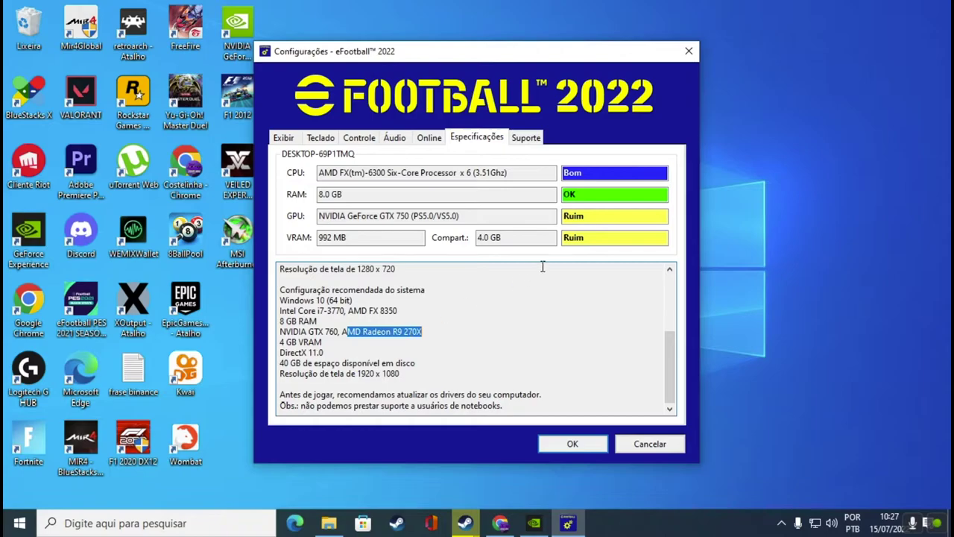
{"action": "left_click", "coordinate": [585, 215]}
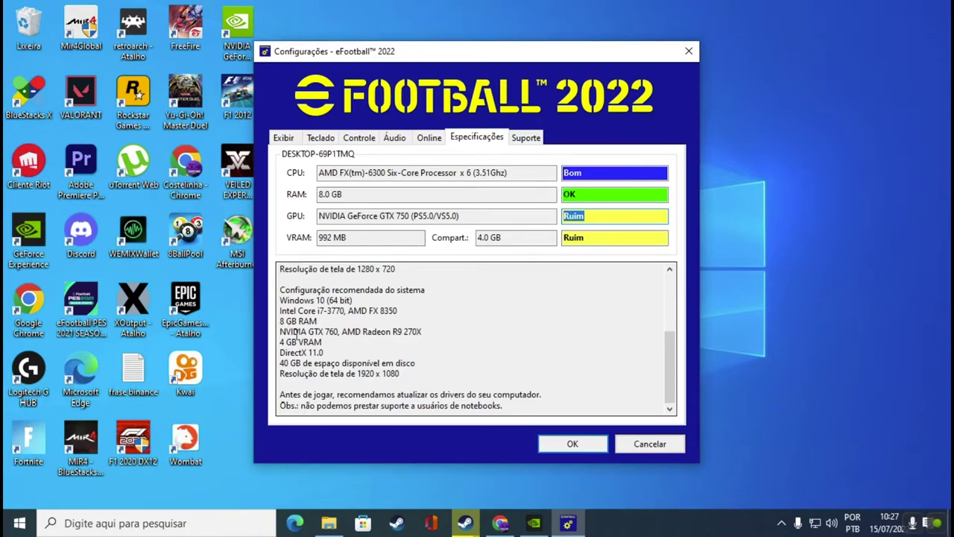
{"action": "left_click_drag", "start_coordinate": [277, 342], "coordinate": [465, 342]}
{"action": "double_click", "coordinate": [463, 342]}
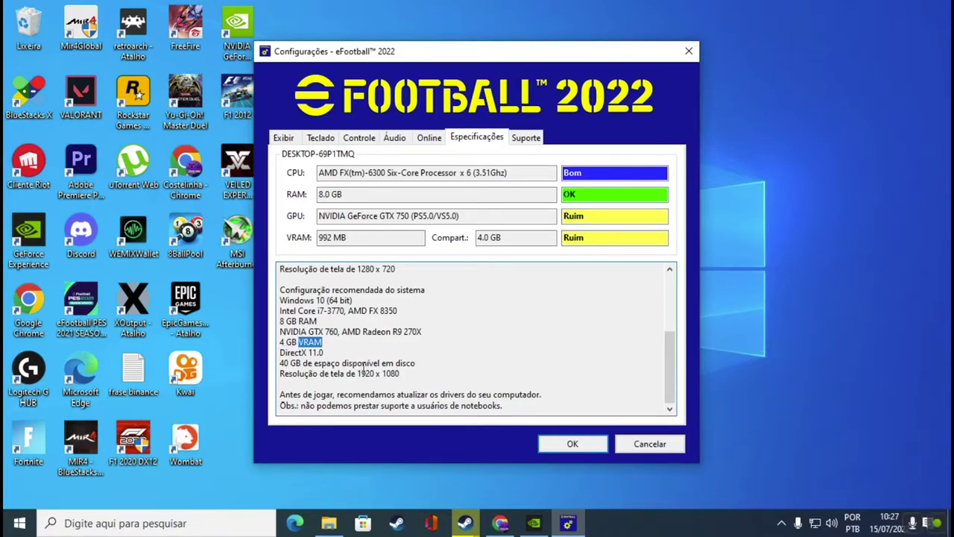
- Review the minimum and recommended requirements once more, and close the eFootball 2022 settings with OK
{"action": "scroll", "coordinate": [363, 366], "scroll_direction": "up", "scroll_amount": 4}
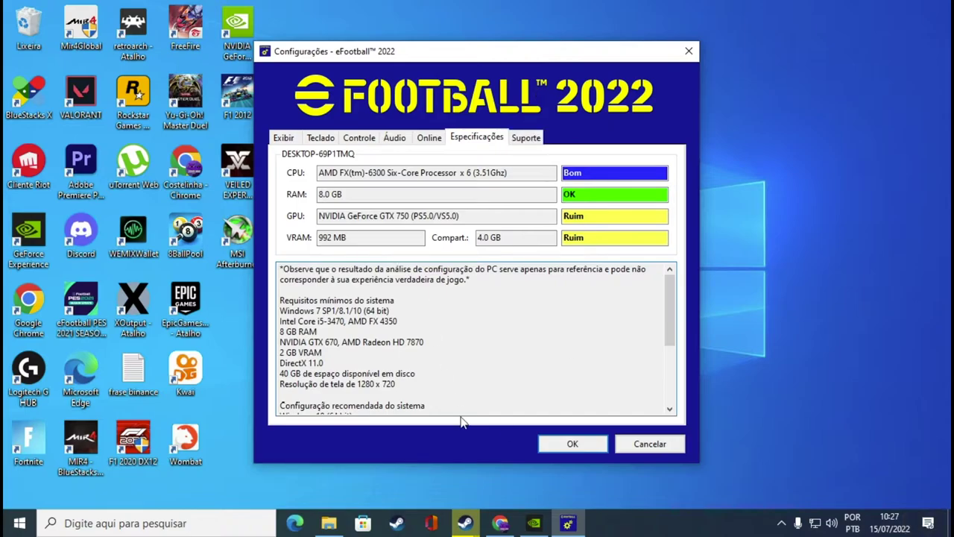
{"action": "left_click_drag", "start_coordinate": [351, 291], "coordinate": [504, 498]}
{"action": "scroll", "coordinate": [496, 383], "scroll_direction": "up", "scroll_amount": 4}
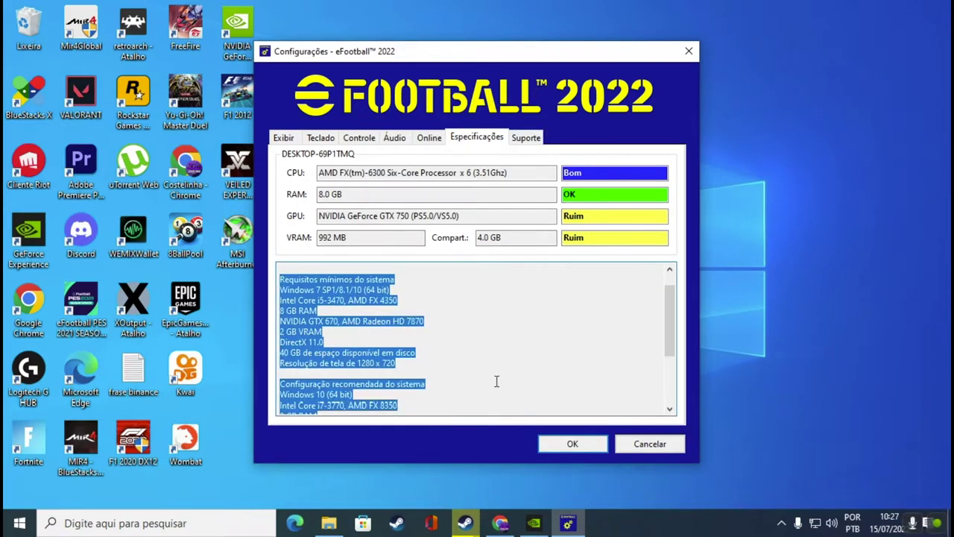
{"action": "left_click", "coordinate": [289, 310]}
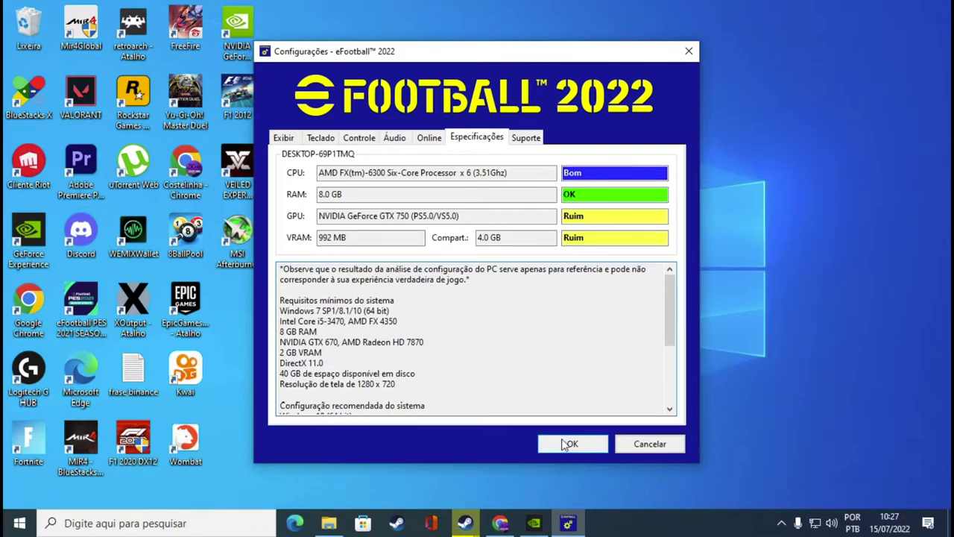
{"action": "left_click", "coordinate": [566, 444]}
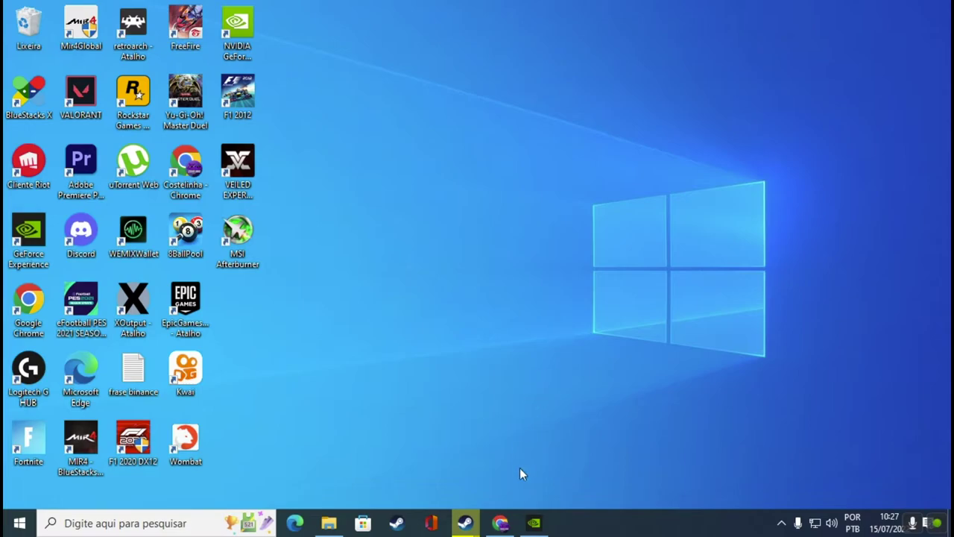
- Switch to Chrome, show the Promobit article about FIFA 22, and highlight "PS5, Xbox Series" in its first paragraph
{"action": "mouse_move", "coordinate": [500, 518]}
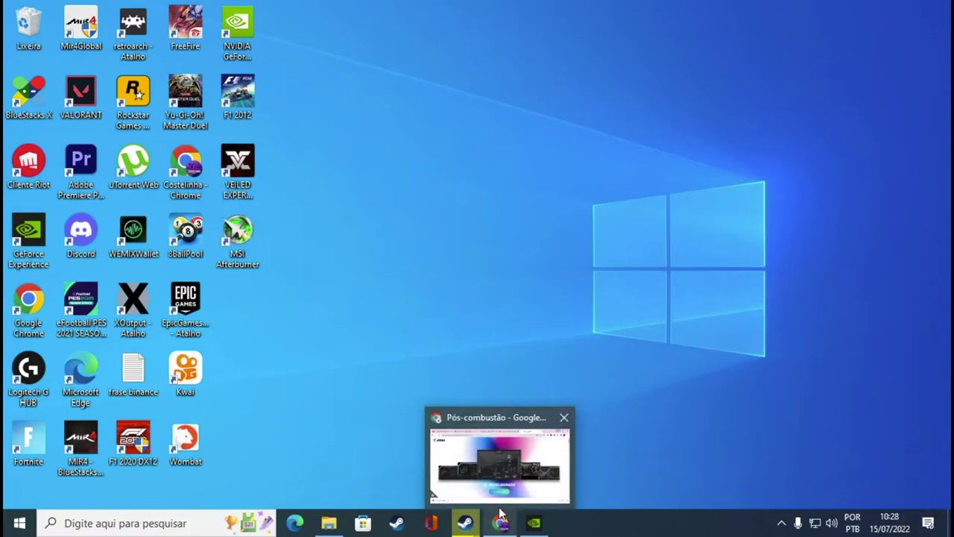
{"action": "left_click", "coordinate": [492, 464]}
{"action": "left_click", "coordinate": [240, 18]}
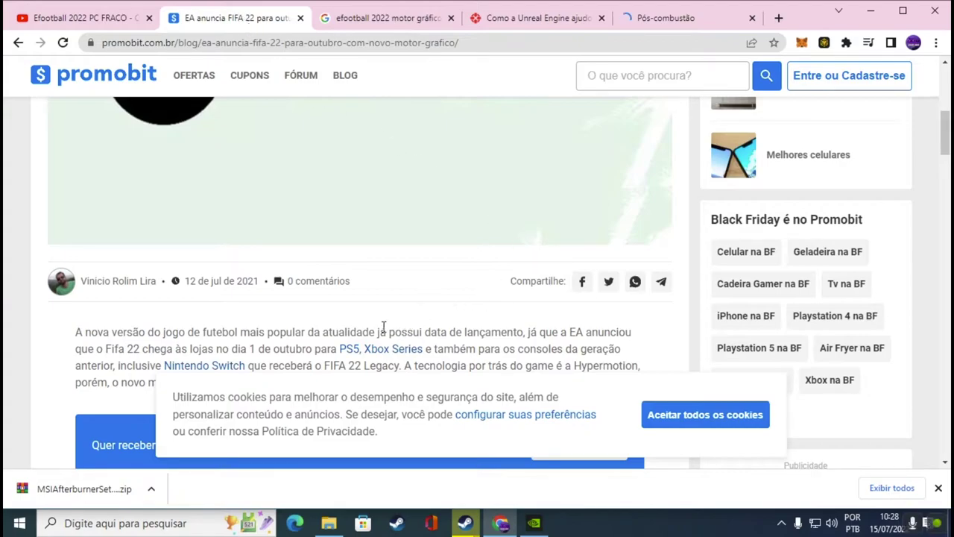
{"action": "left_click_drag", "start_coordinate": [337, 348], "coordinate": [429, 349]}
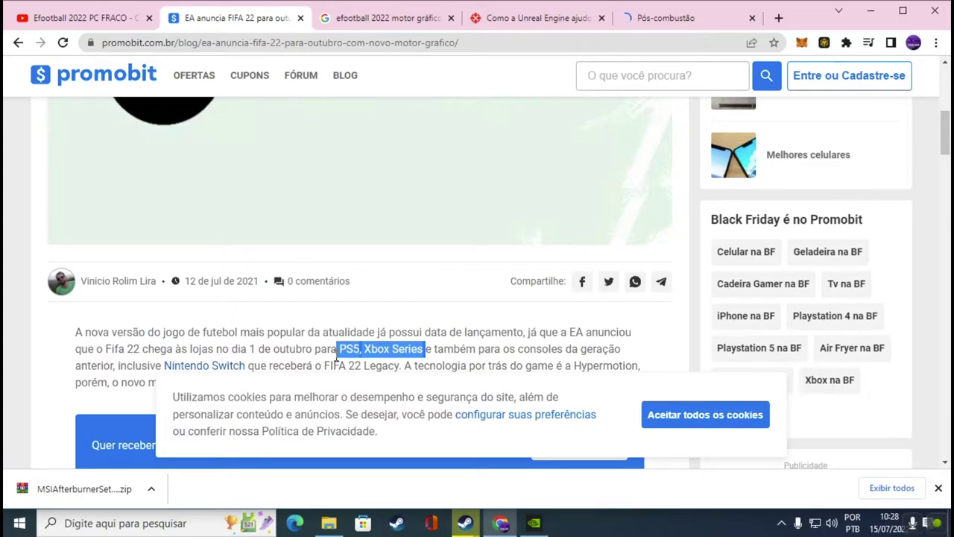
- Compare the Promobit FIFA 22 article with the Google results on eFootball 2022's graphics engine, highlighting "PS5, Xbox Series" in the article's first paragraph
{"action": "left_click", "coordinate": [371, 25]}
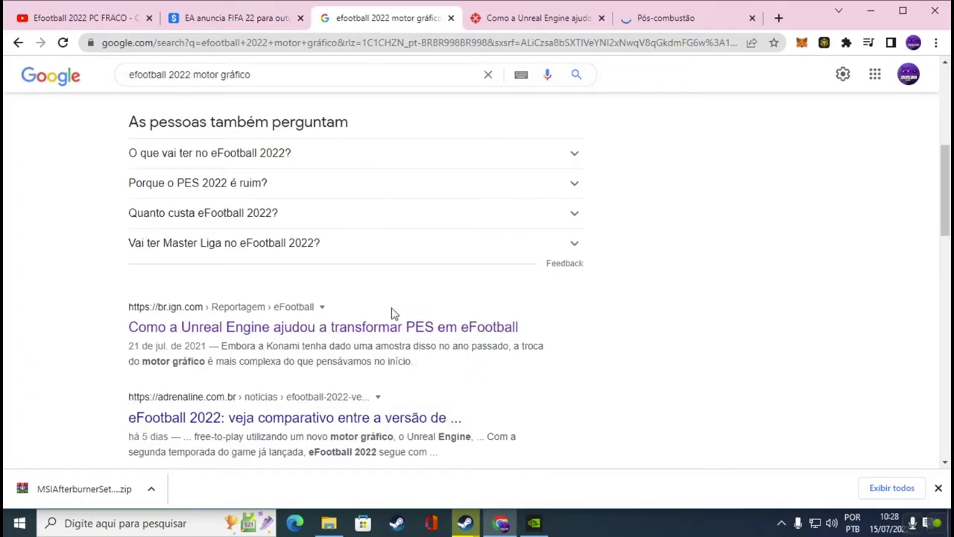
{"action": "left_click", "coordinate": [246, 19]}
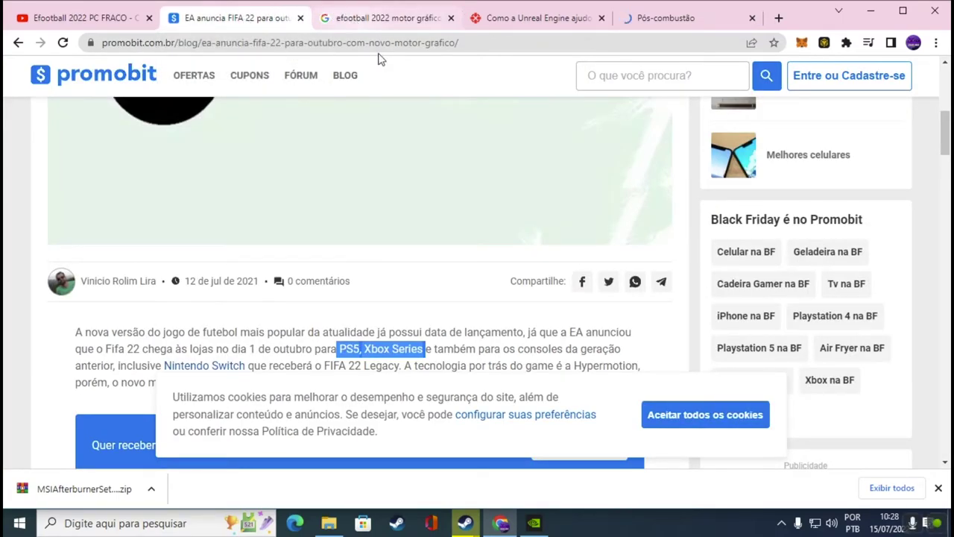
{"action": "left_click", "coordinate": [338, 345]}
{"action": "left_click_drag", "start_coordinate": [337, 346], "coordinate": [422, 349]}
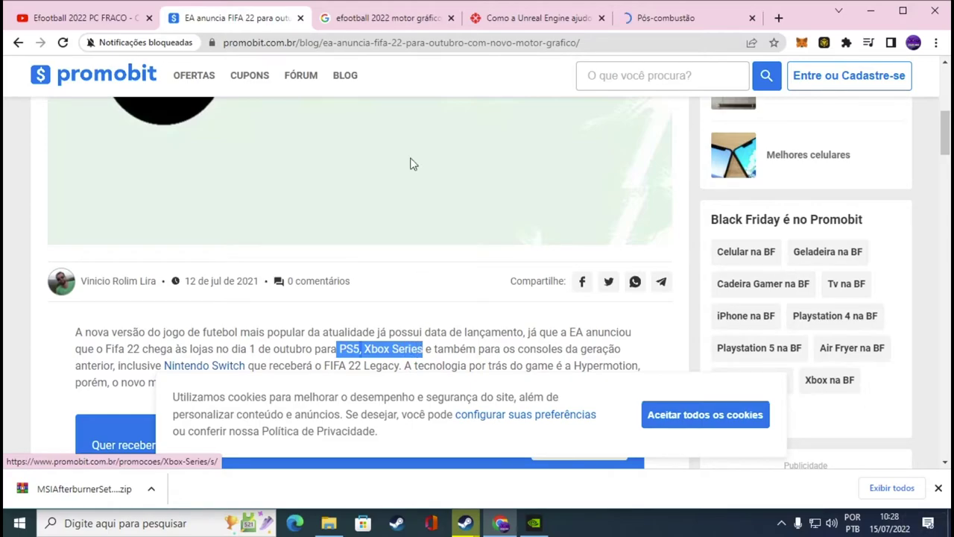
{"action": "left_click", "coordinate": [387, 16]}
{"action": "left_click", "coordinate": [224, 16]}
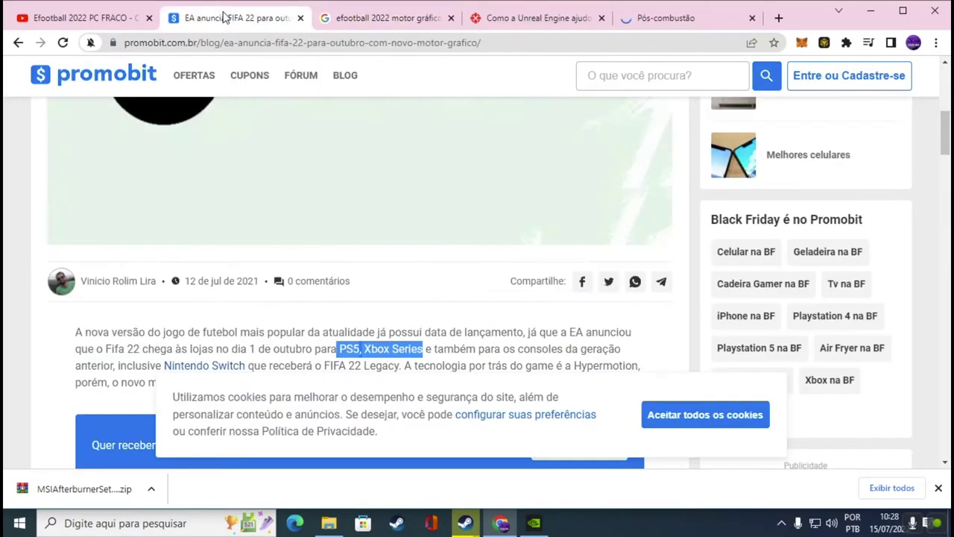
{"action": "left_click", "coordinate": [331, 358]}
{"action": "left_click", "coordinate": [343, 351]}
{"action": "left_click_drag", "start_coordinate": [344, 352], "coordinate": [466, 311]}
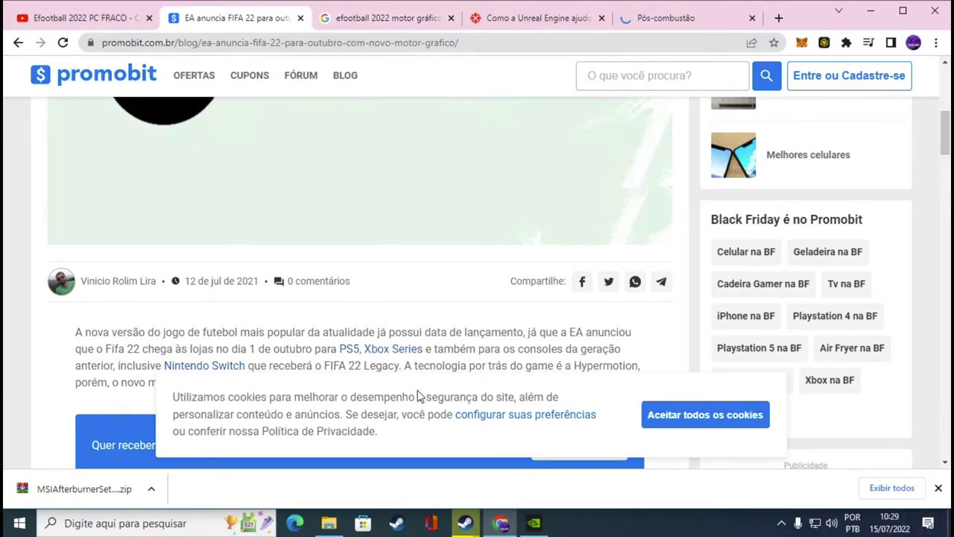
- Minimise Chrome, look over the recent games in the Steam library, and minimise Steam
{"action": "left_click", "coordinate": [880, 7]}
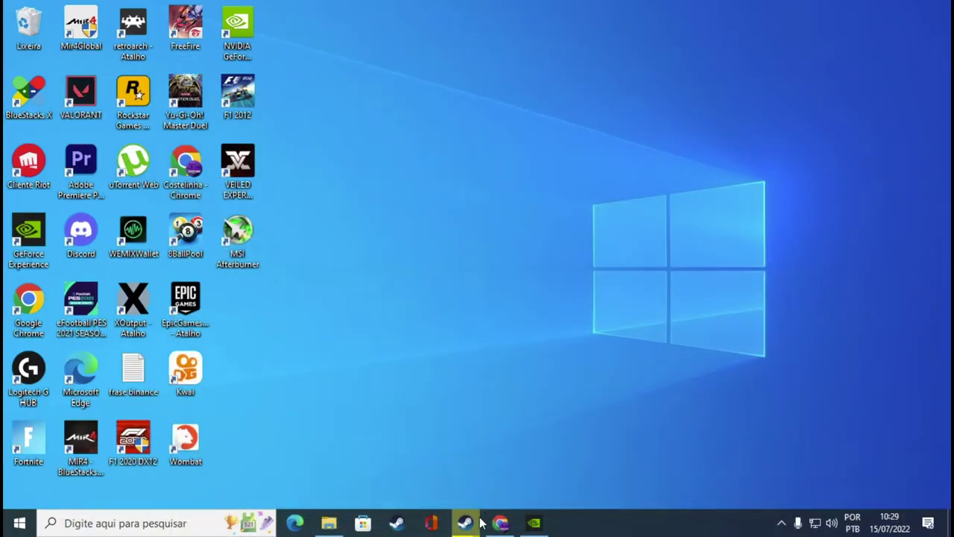
{"action": "mouse_move", "coordinate": [465, 522]}
{"action": "left_click", "coordinate": [449, 476]}
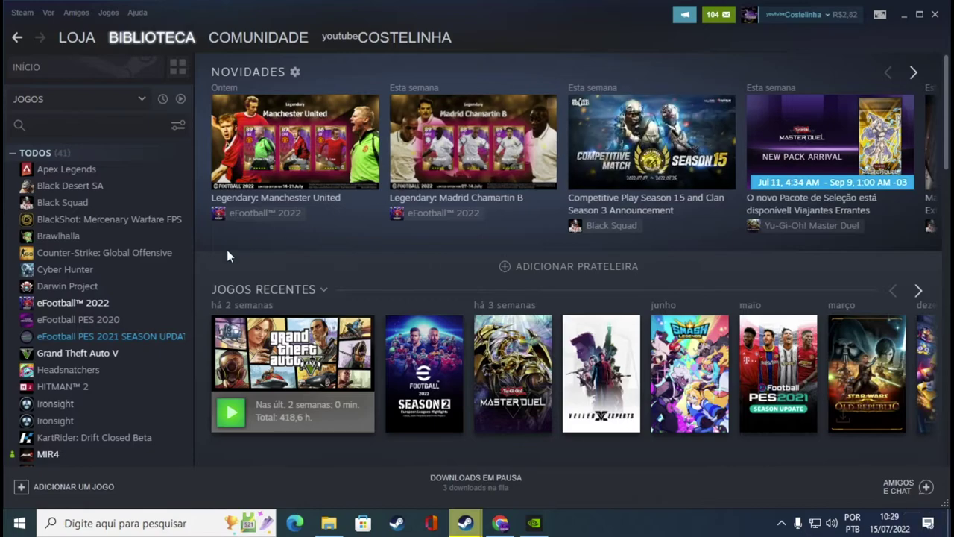
{"action": "mouse_move", "coordinate": [683, 382]}
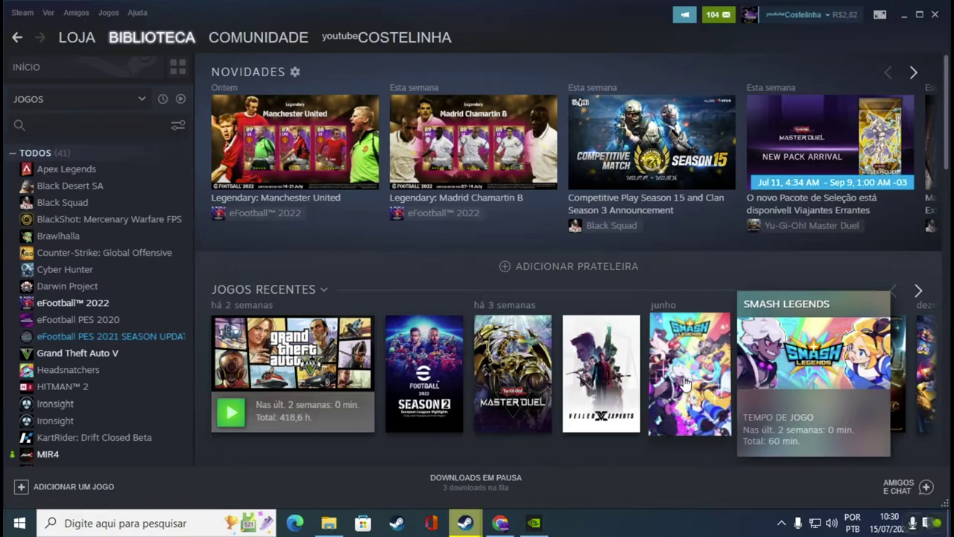
{"action": "left_click", "coordinate": [904, 15]}
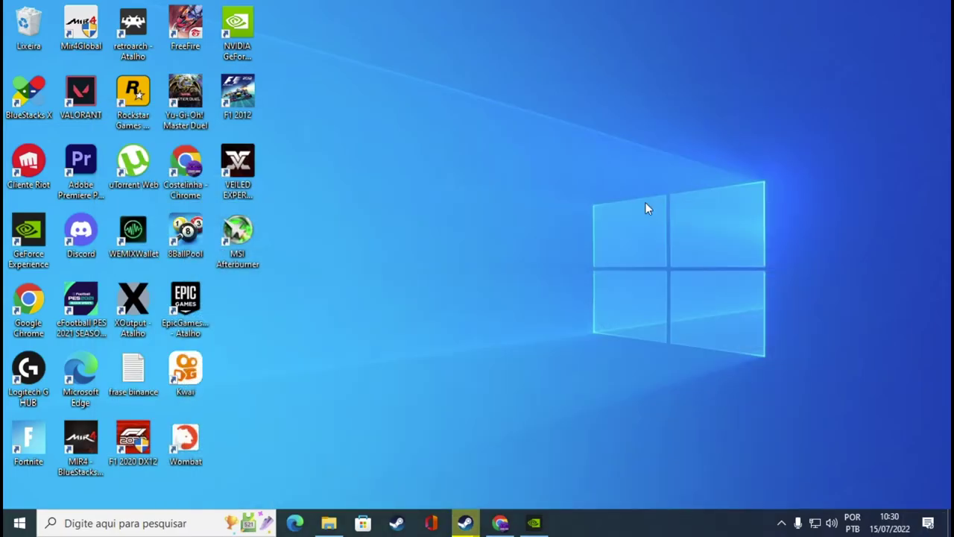
- Launch XOutput, start the first game controller for the PS(R) Gamepad, and minimise the XOutput window
{"action": "double_click", "coordinate": [134, 302]}
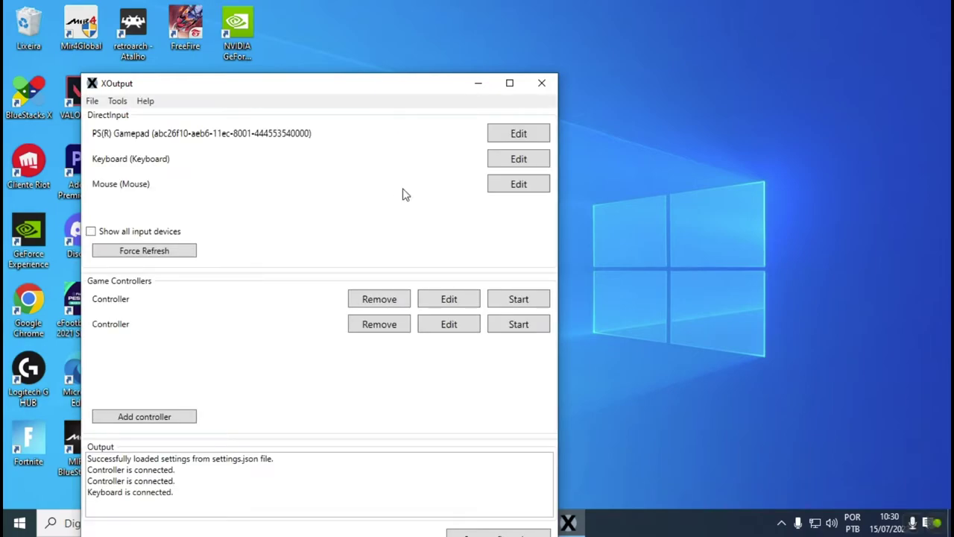
{"action": "left_click_drag", "start_coordinate": [260, 87], "coordinate": [315, 15]}
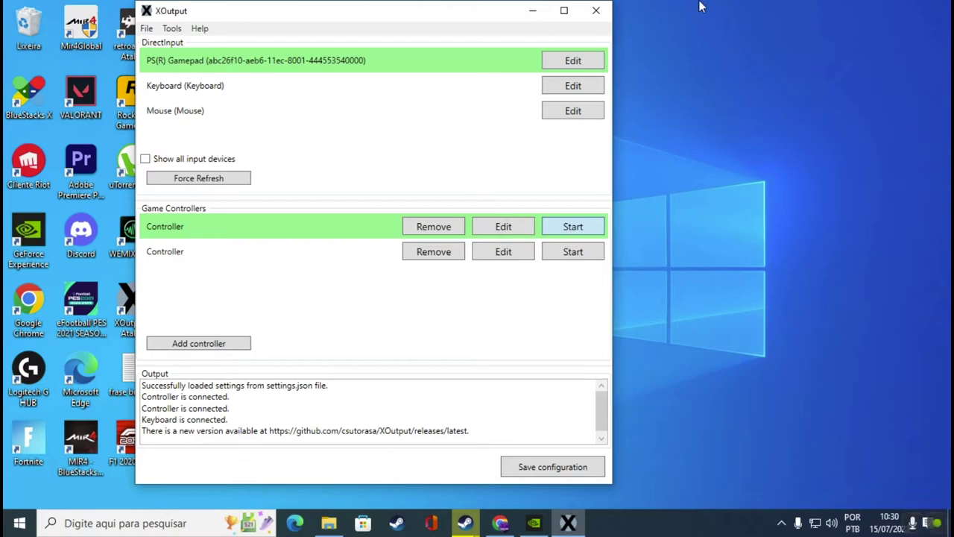
{"action": "key", "text": "space"}
{"action": "left_click", "coordinate": [532, 10]}
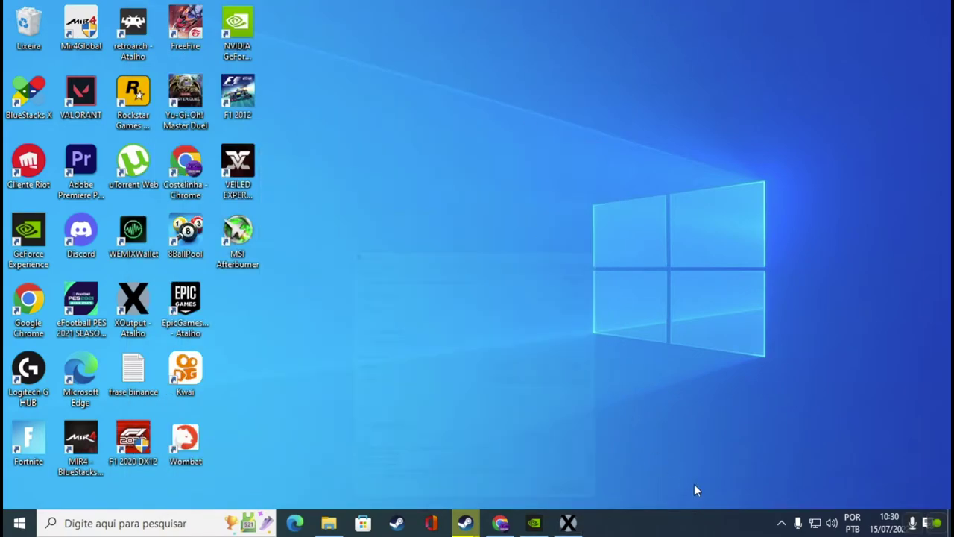
- Bring Chrome back up and close it with all its tabs
{"action": "left_click", "coordinate": [500, 523]}
{"action": "left_click", "coordinate": [500, 523]}
{"action": "left_click", "coordinate": [500, 523]}
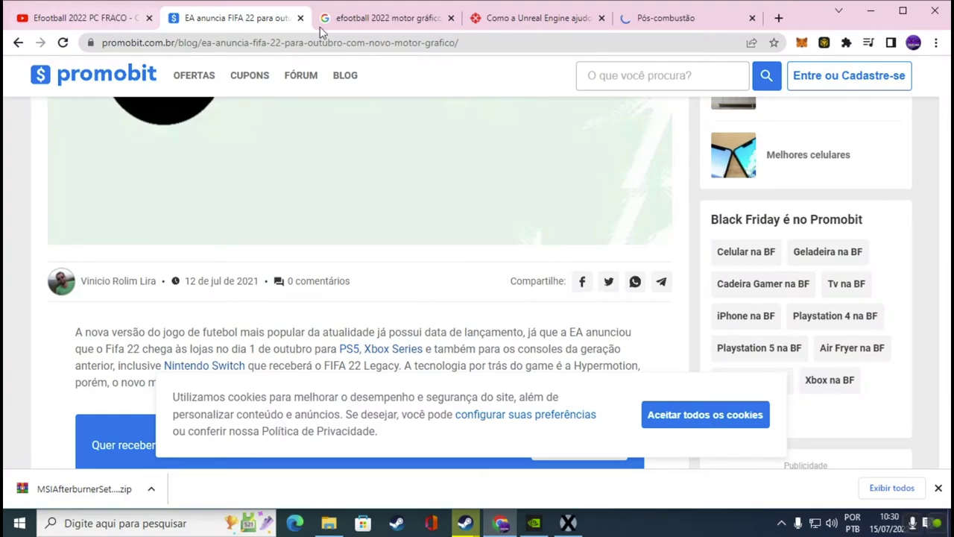
{"action": "left_click", "coordinate": [936, 12]}
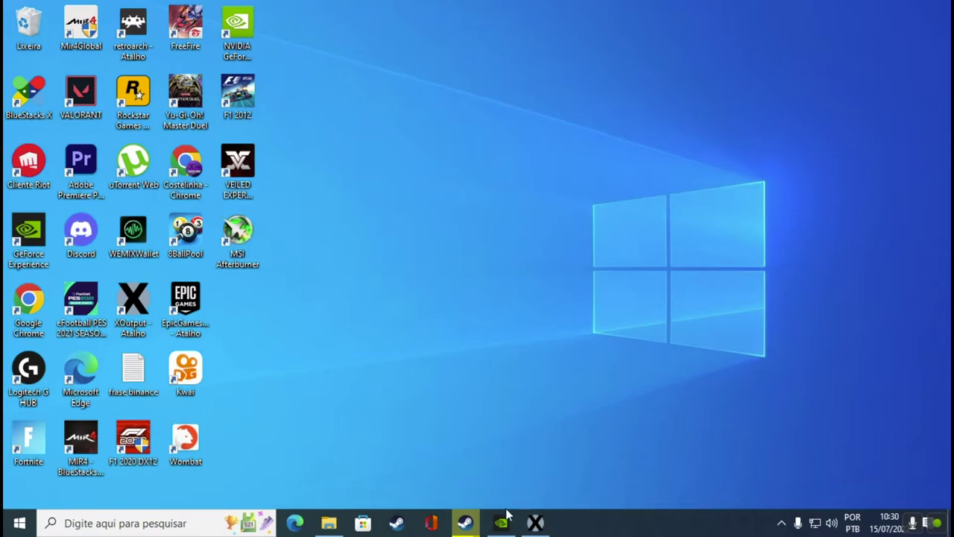
- Check the hidden notification-area icons for programs running in the background
{"action": "left_click", "coordinate": [781, 523]}
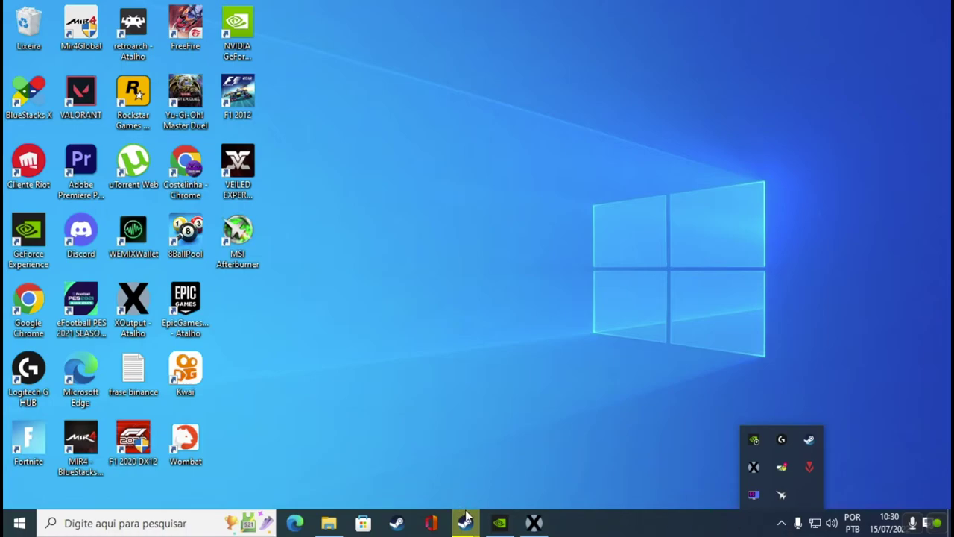
{"action": "left_click", "coordinate": [723, 528]}
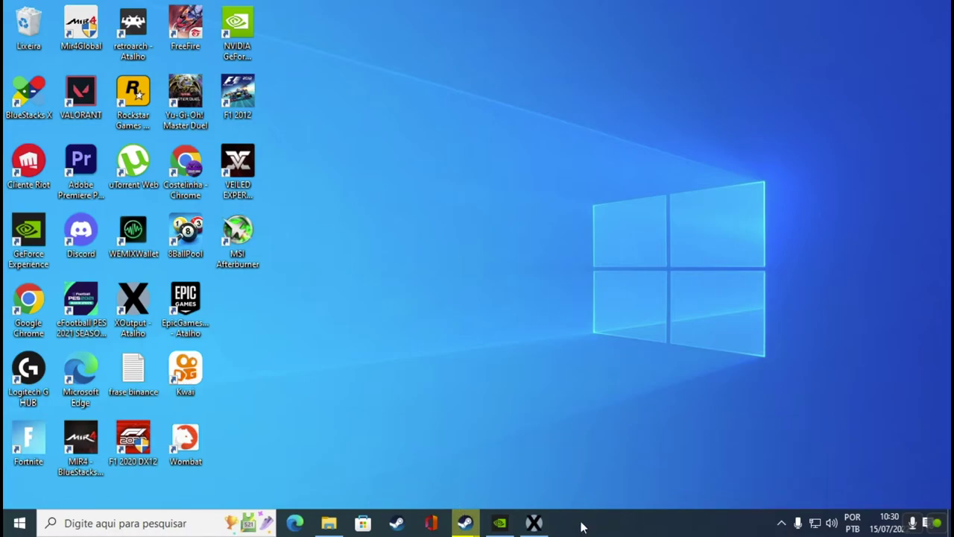
{"action": "left_click", "coordinate": [472, 525]}
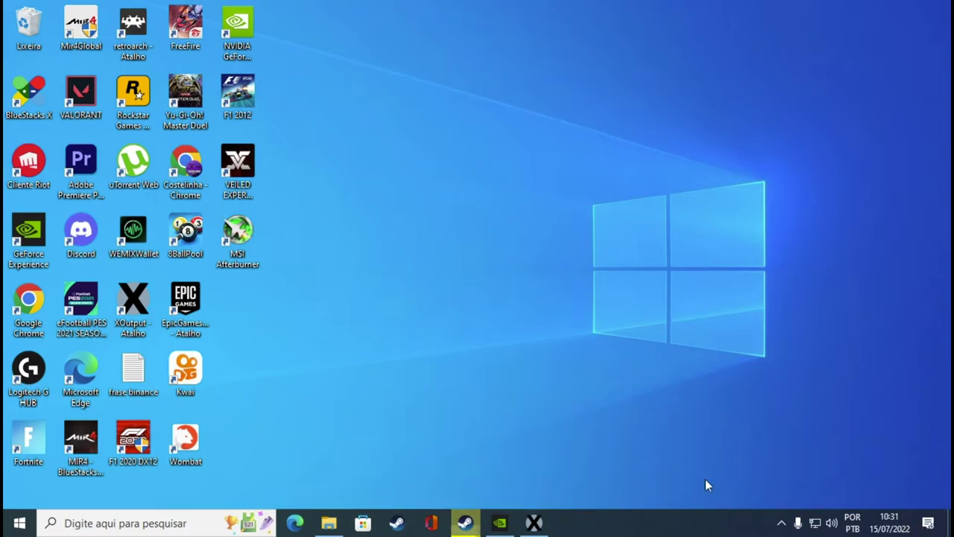
{"action": "left_click", "coordinate": [779, 523]}
{"action": "left_click", "coordinate": [687, 418]}
- Launch eFootball 2022 from the Steam library, minimise Steam, and accept the system requirements warning with OK
{"action": "mouse_move", "coordinate": [465, 523]}
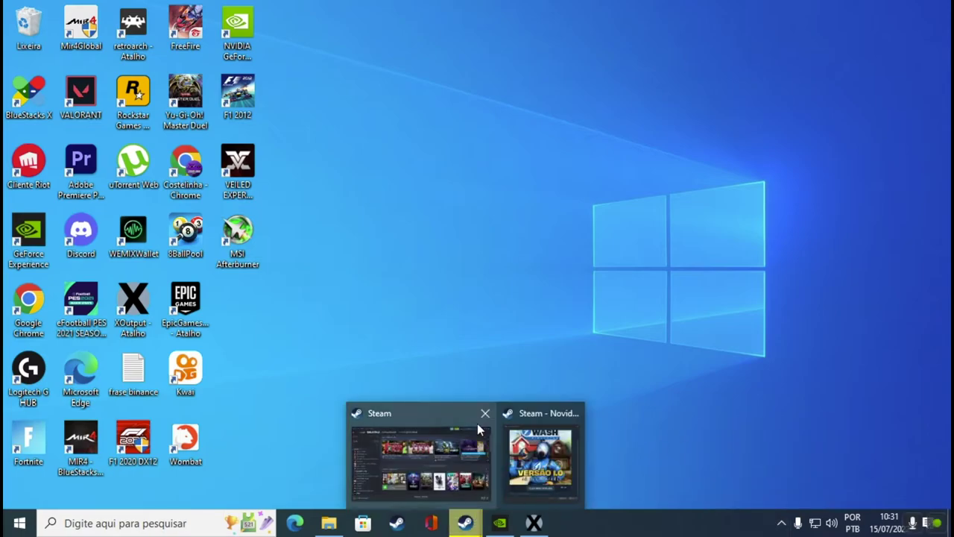
{"action": "left_click", "coordinate": [442, 462]}
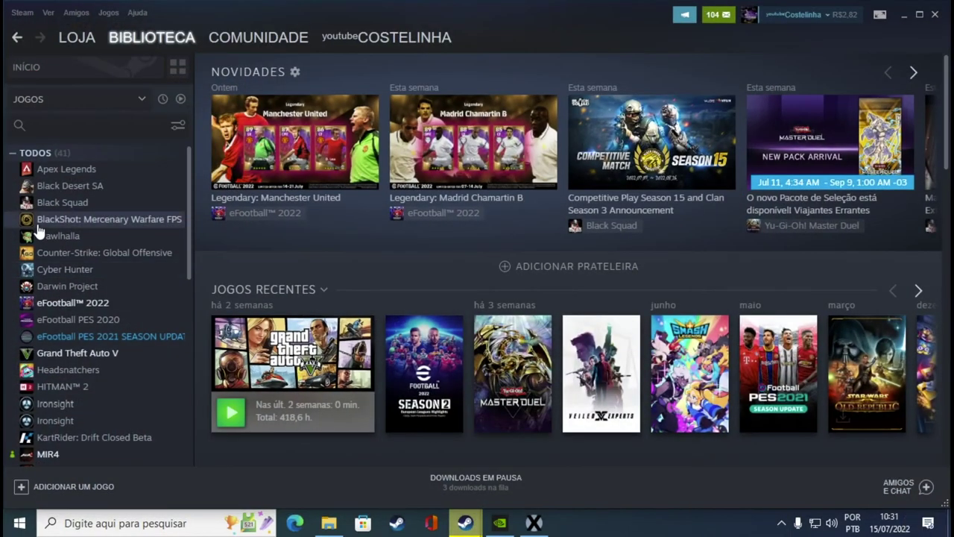
{"action": "left_click", "coordinate": [70, 319]}
{"action": "left_click", "coordinate": [77, 303]}
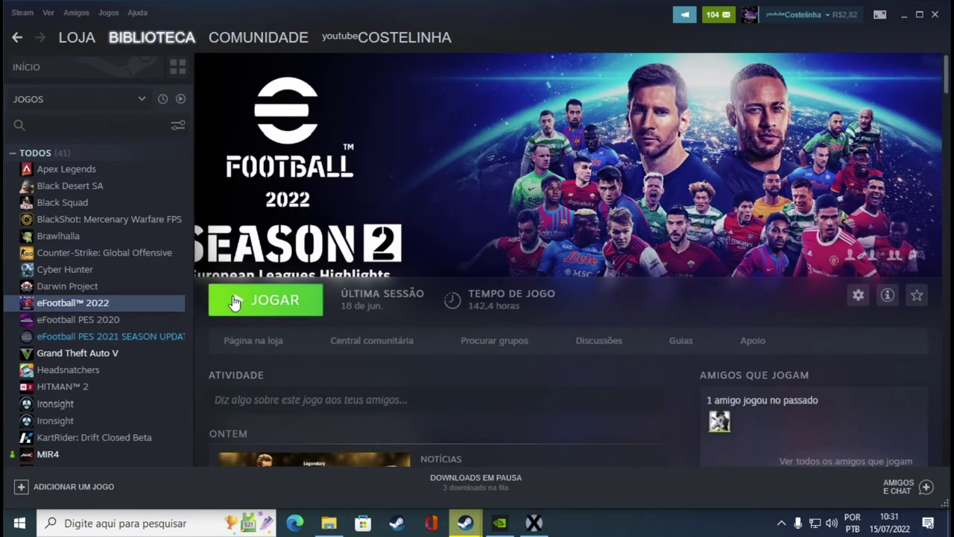
{"action": "left_click", "coordinate": [904, 16]}
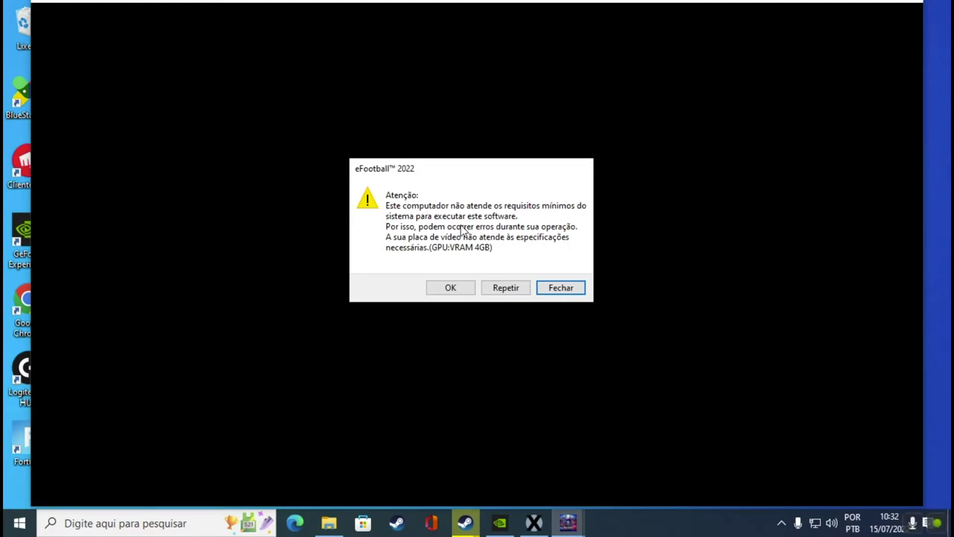
{"action": "left_click", "coordinate": [452, 292]}
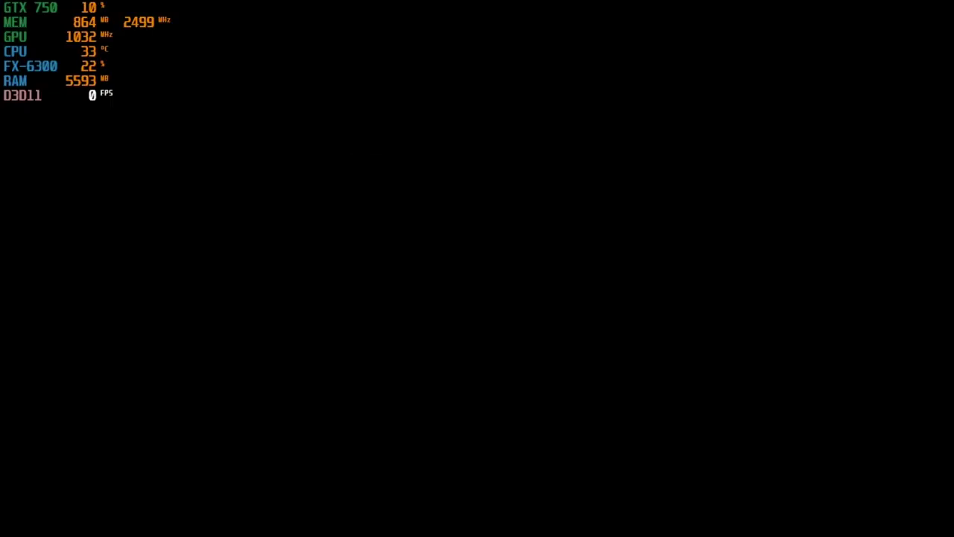